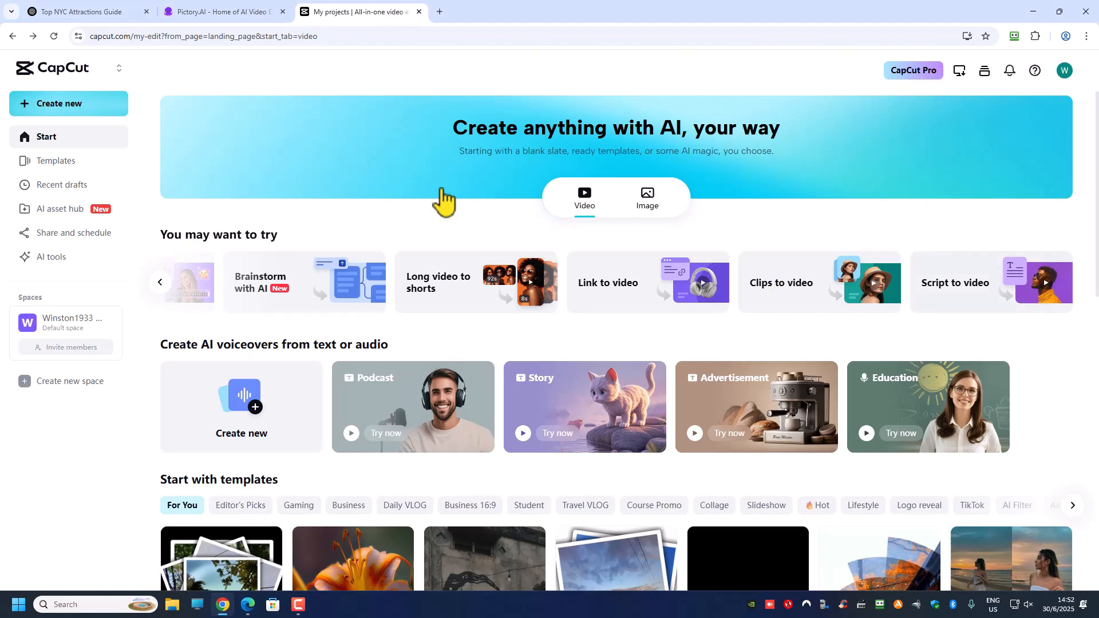
Look over CapCut's suggested video tools, and switch to Pictory to view its video creation options
click(162, 284)
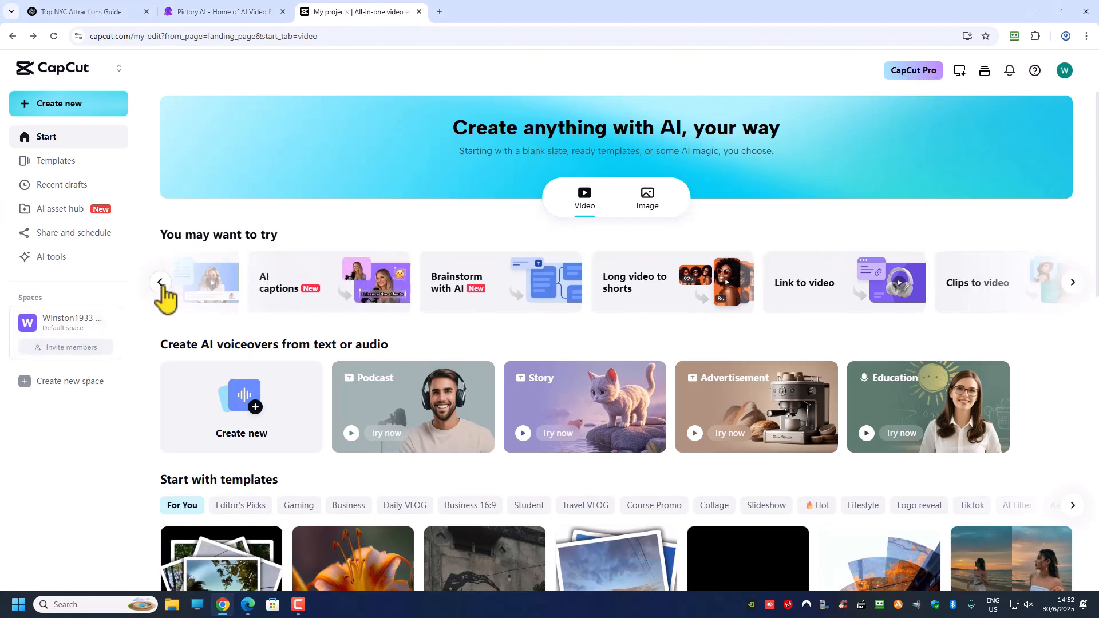
click(1074, 283)
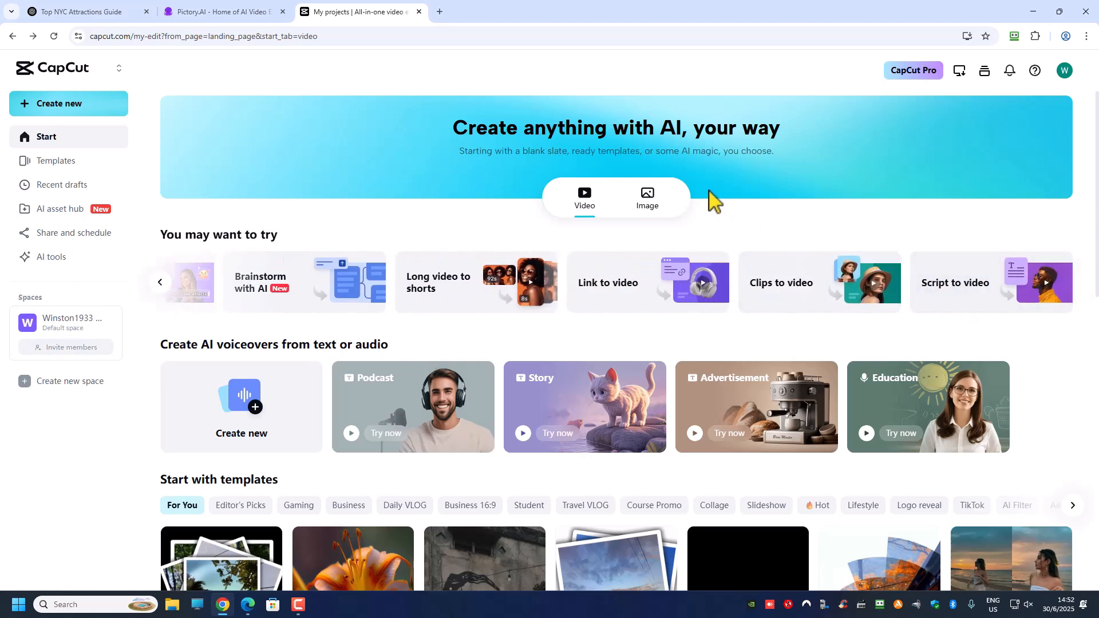
click(229, 13)
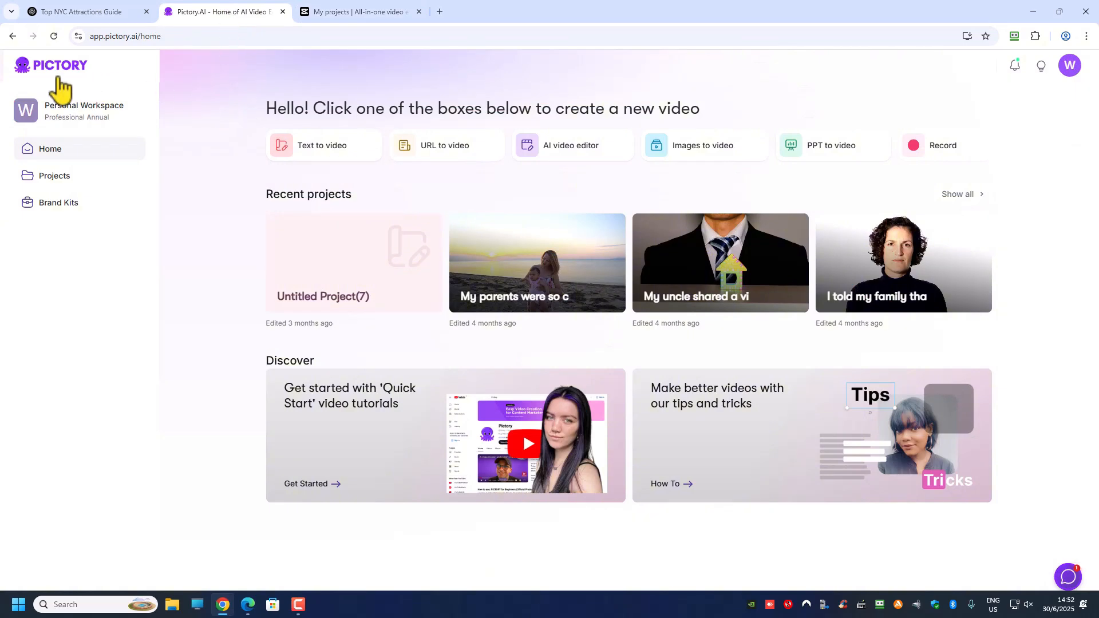
mouse_move(313, 150)
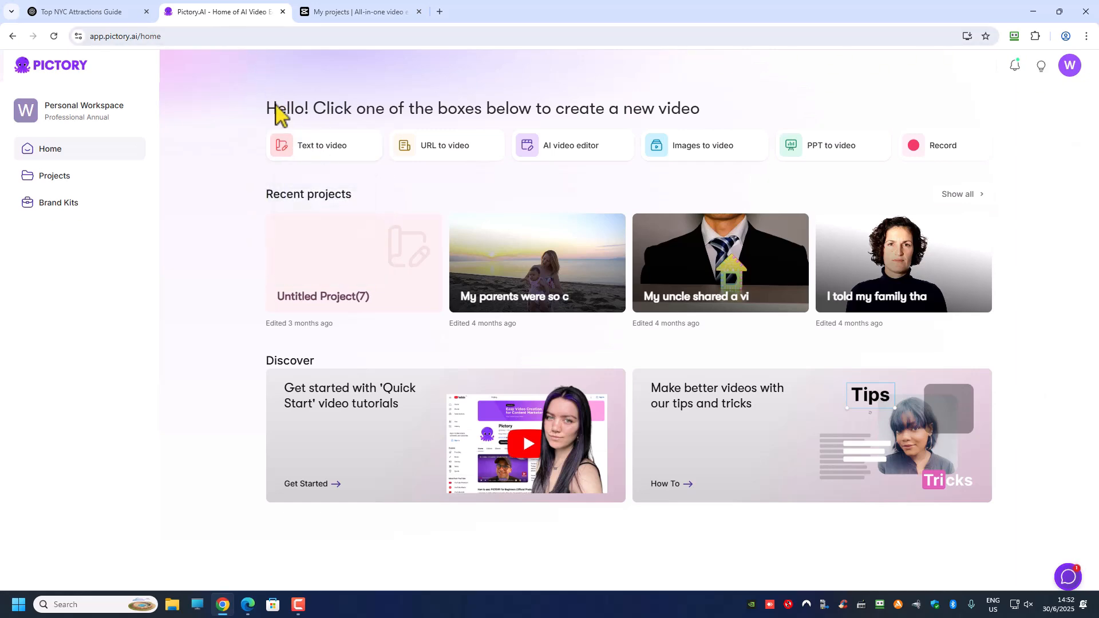
Switch to ChatGPT and copy the selected narration script on the top places to visit in New York
click(75, 12)
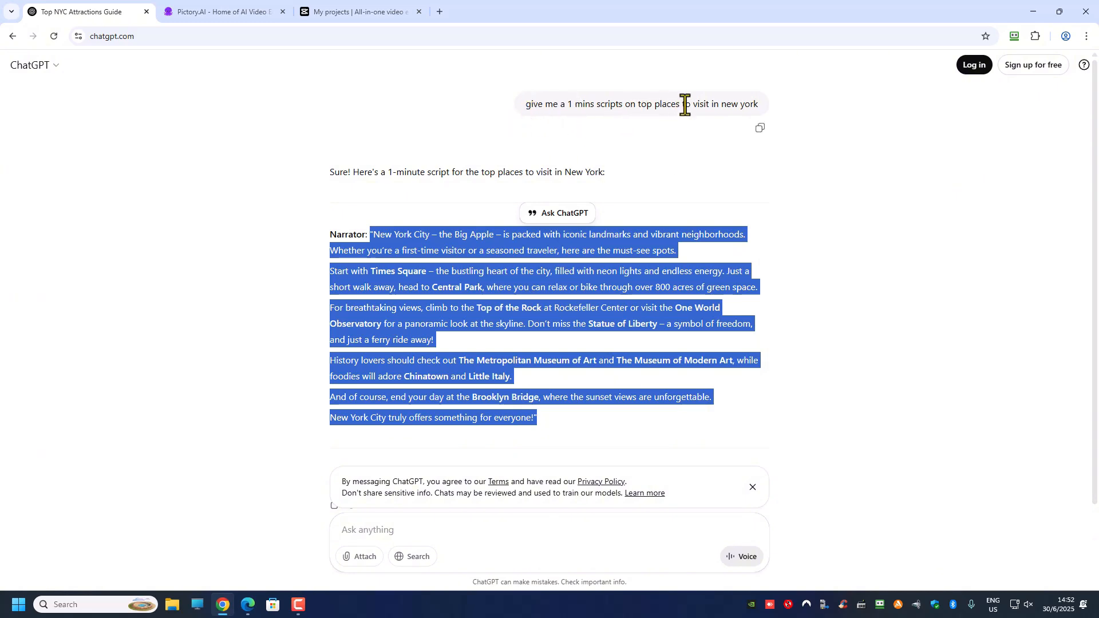
right_click(402, 234)
click(418, 244)
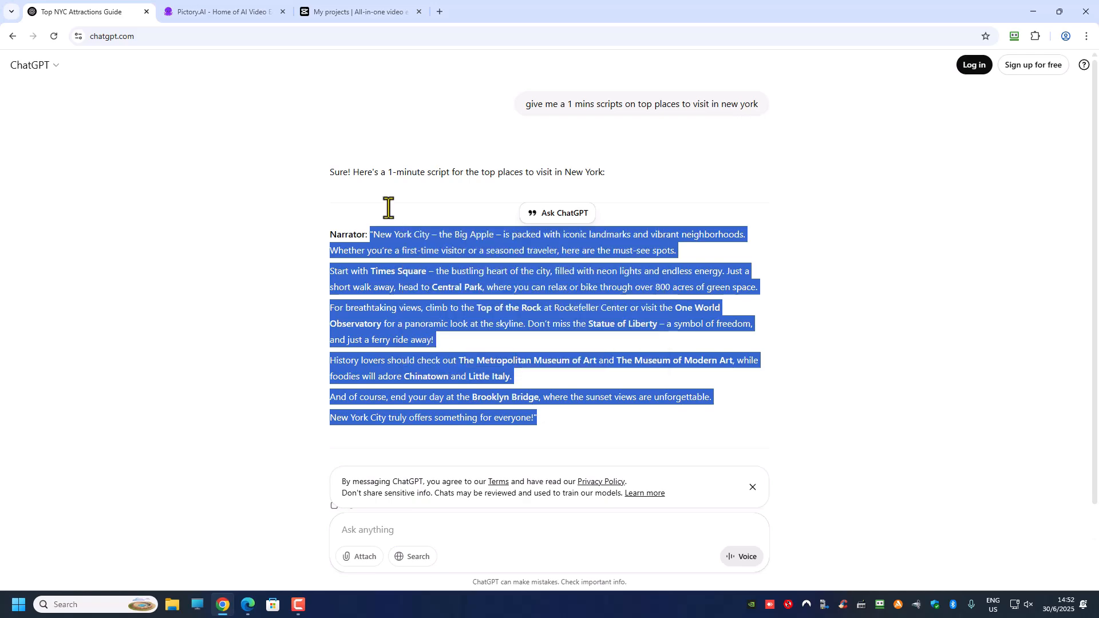
Switch to Pictory, start a Text to video project with the copied New York script, and generate the video
click(222, 13)
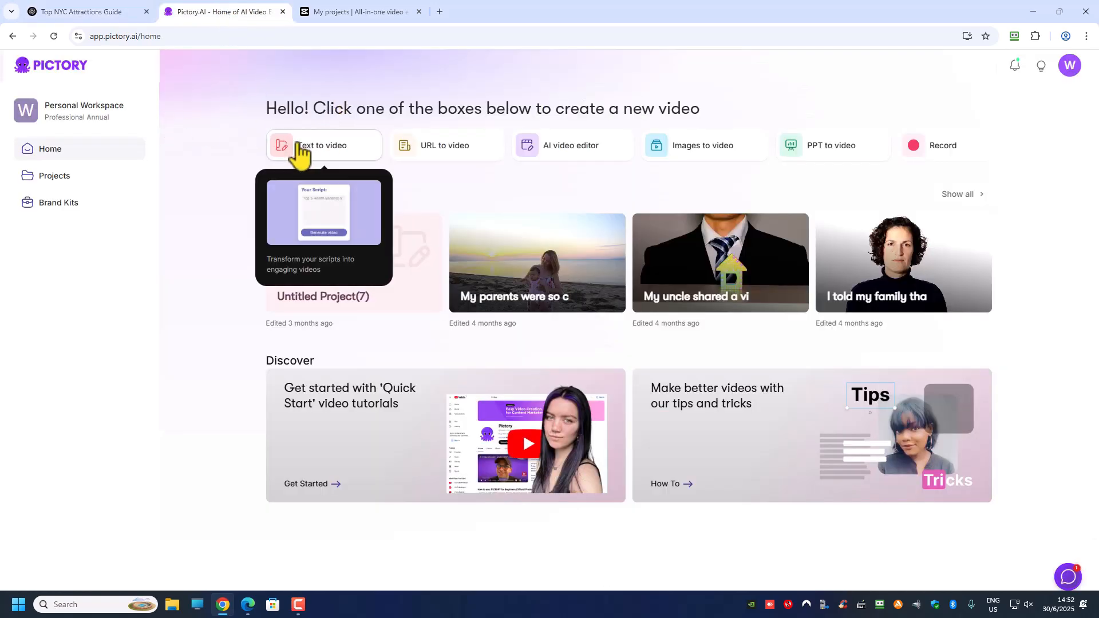
click(324, 155)
key(ctrl+v)
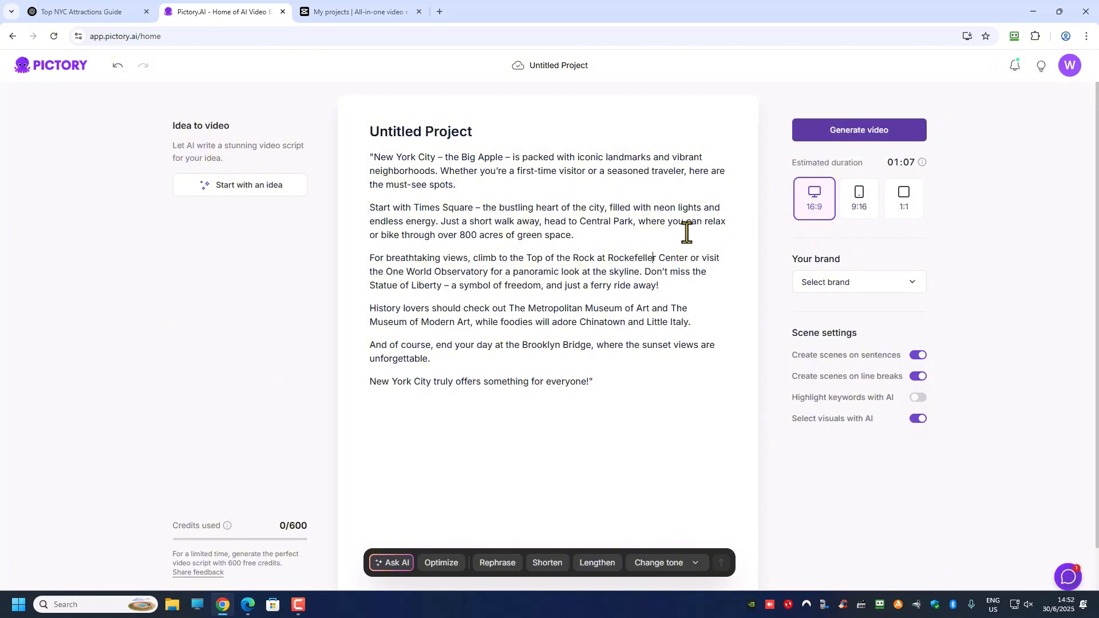
click(870, 133)
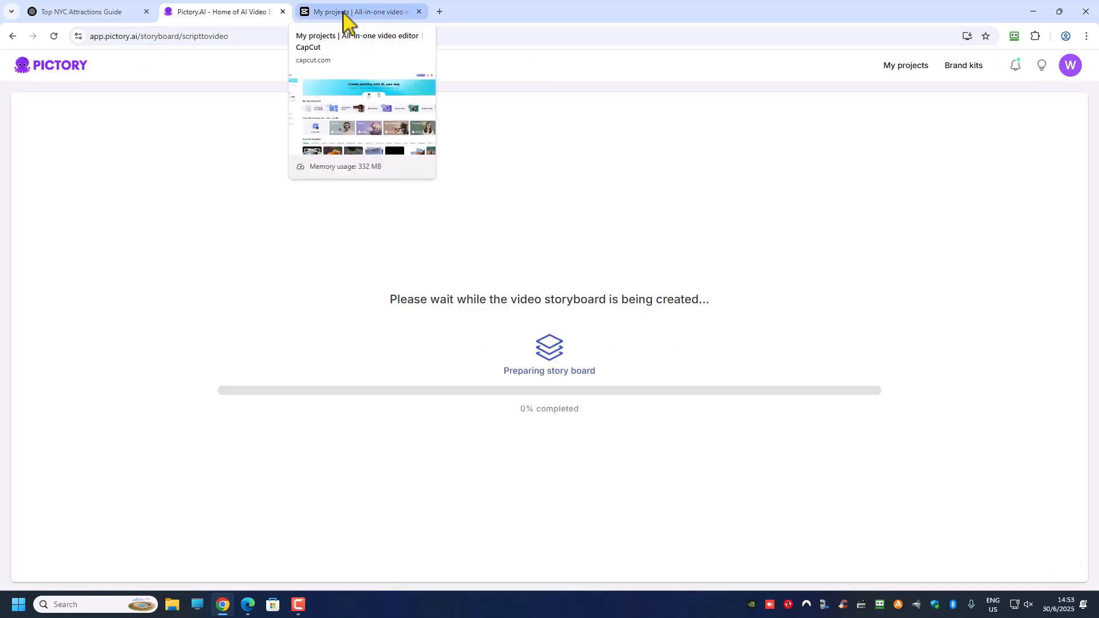
Switch to CapCut, open Script to video, and paste the New York script into the script editor
click(346, 14)
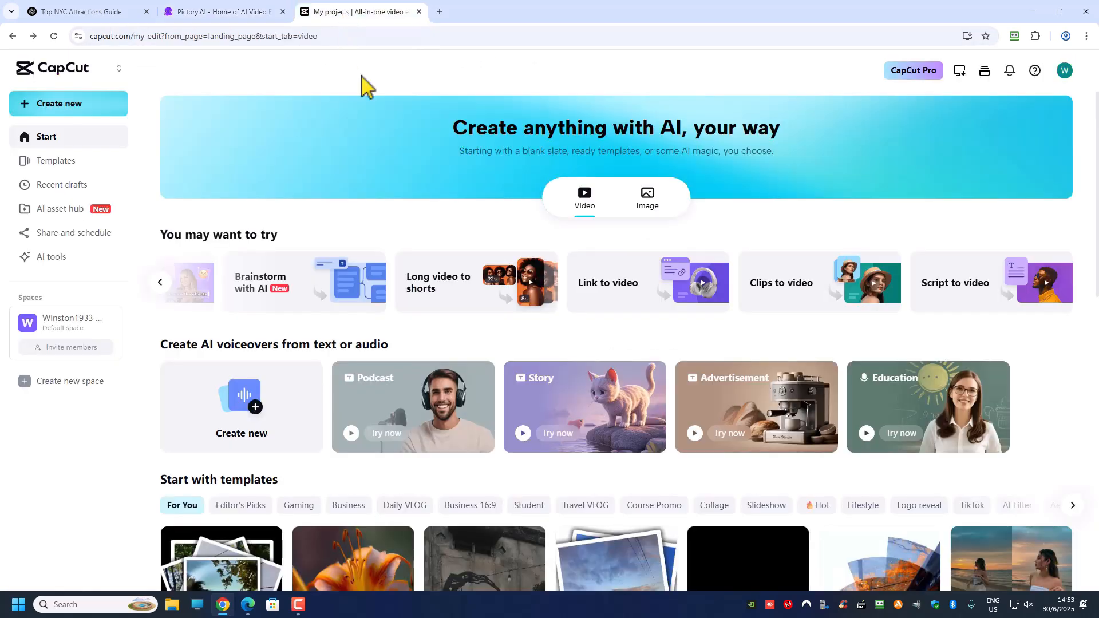
click(162, 286)
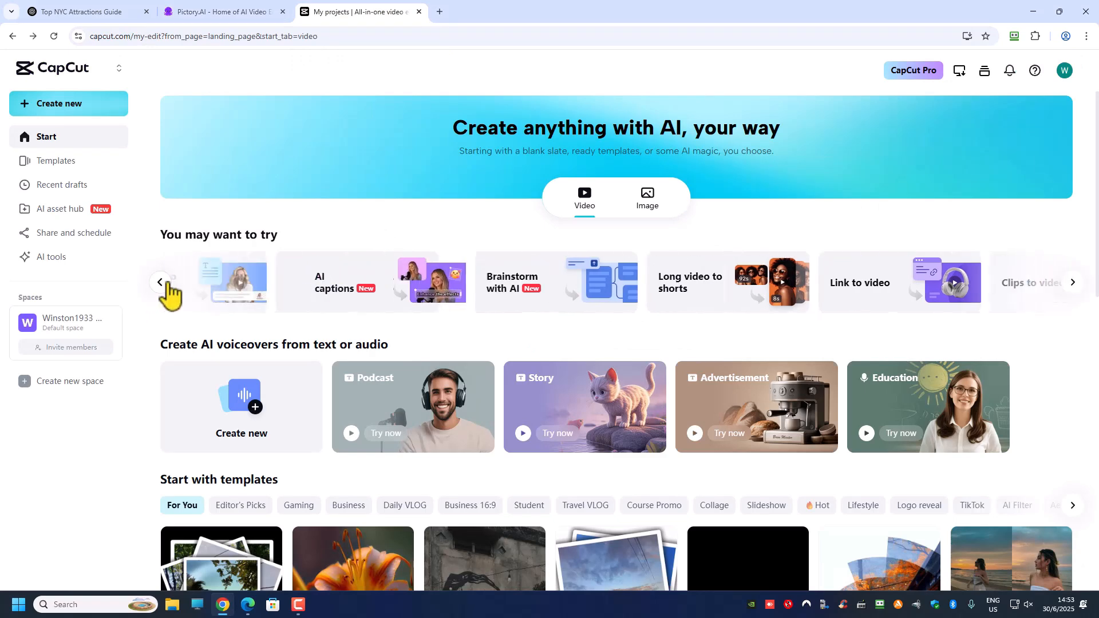
click(1072, 284)
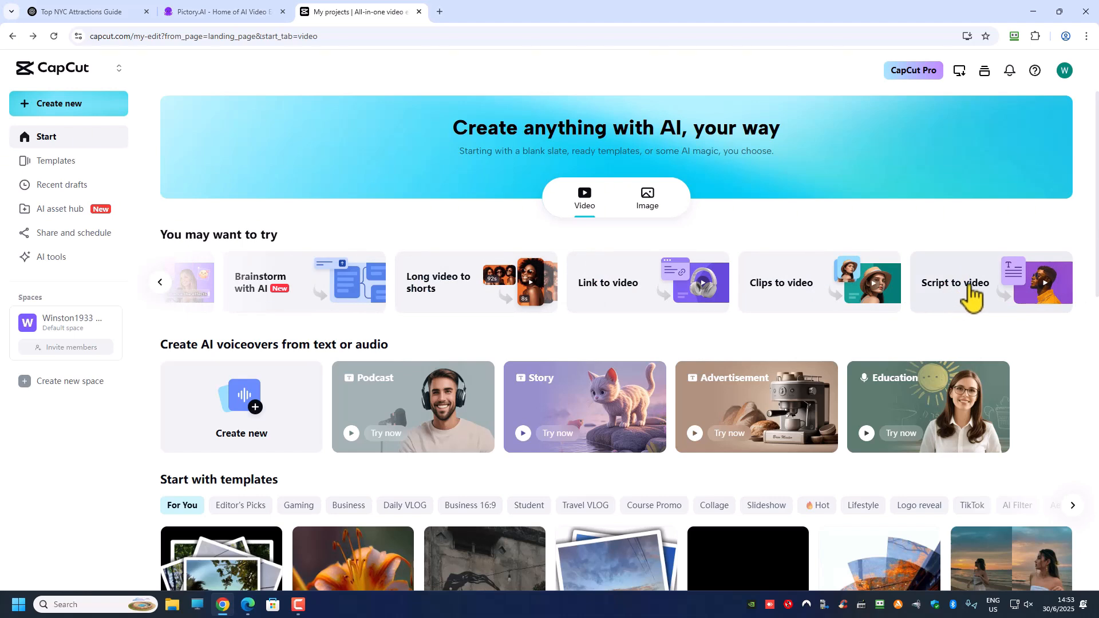
click(971, 298)
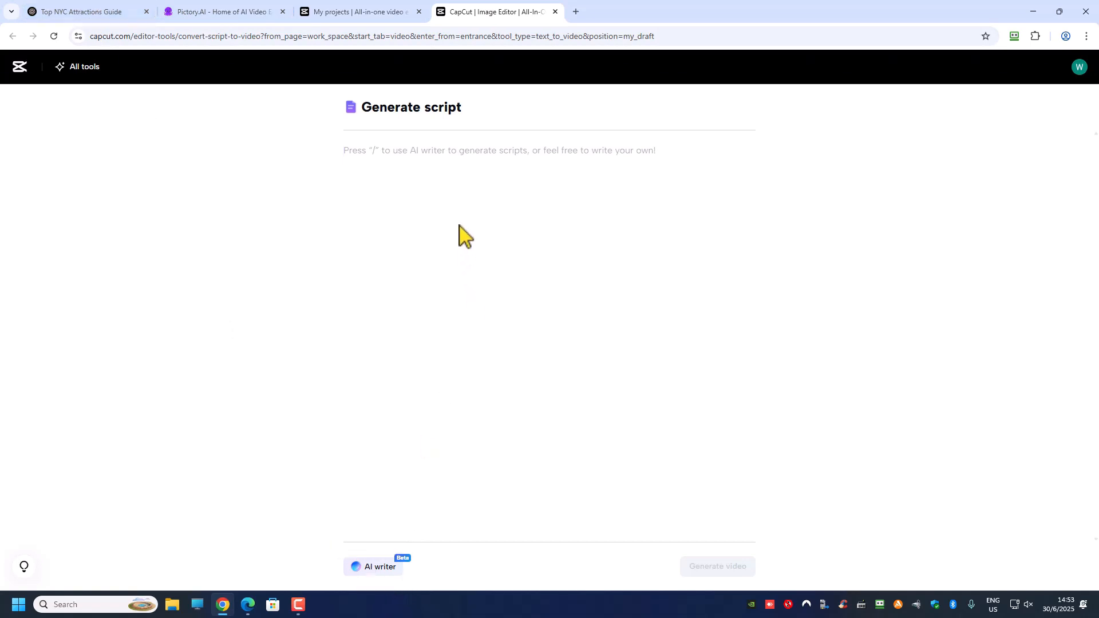
key(ctrl+v)
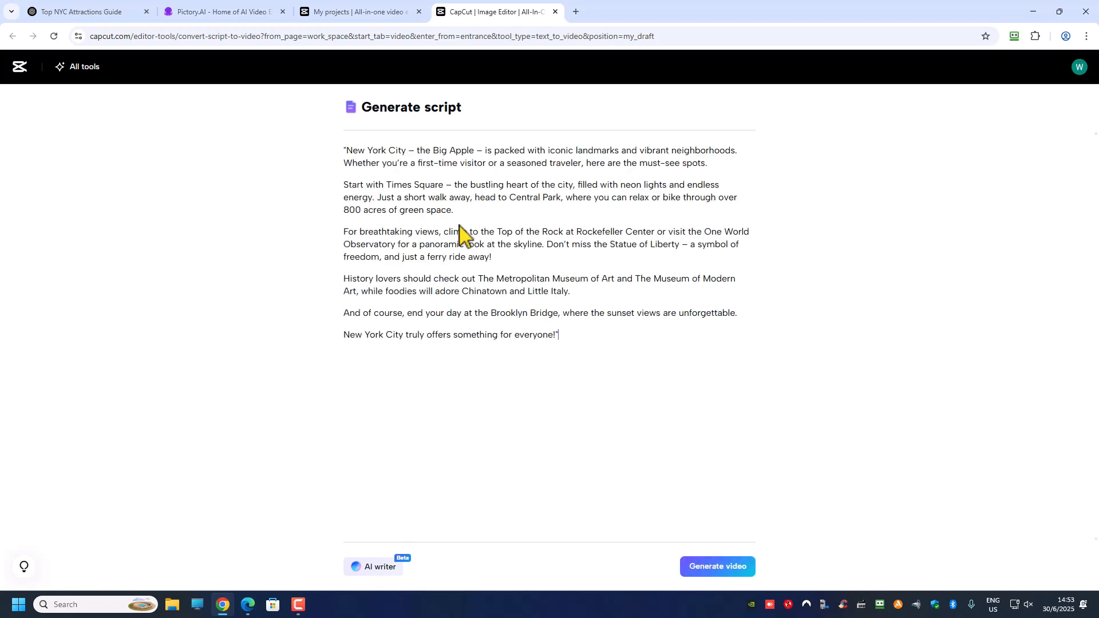
Generate the video from the script using Smart generation, a 16:9 aspect ratio and the American Male voice
click(725, 569)
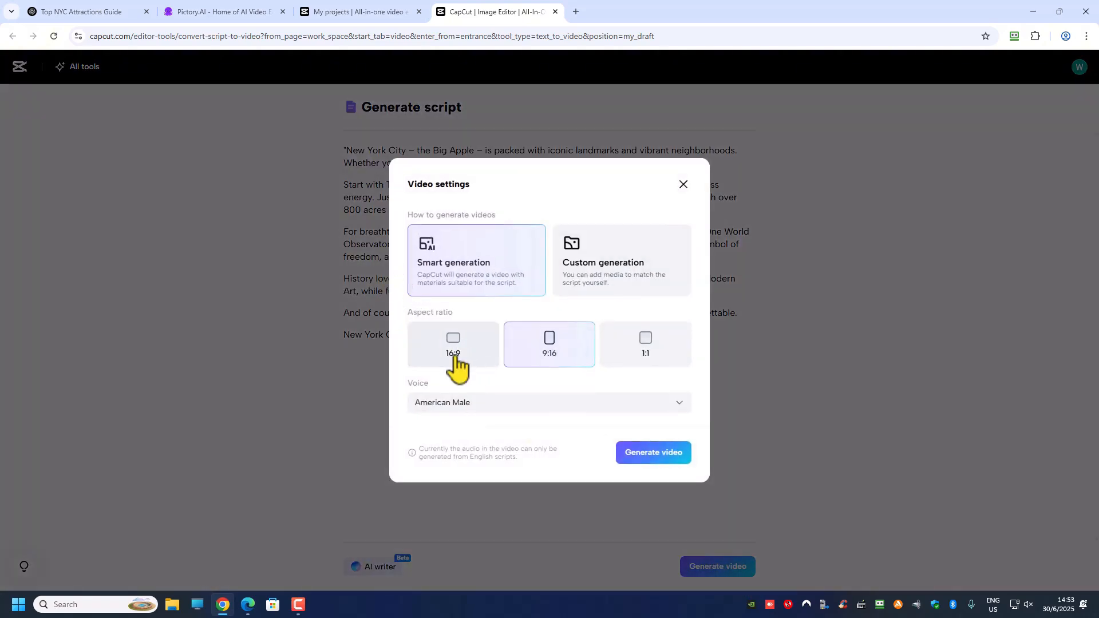
click(454, 357)
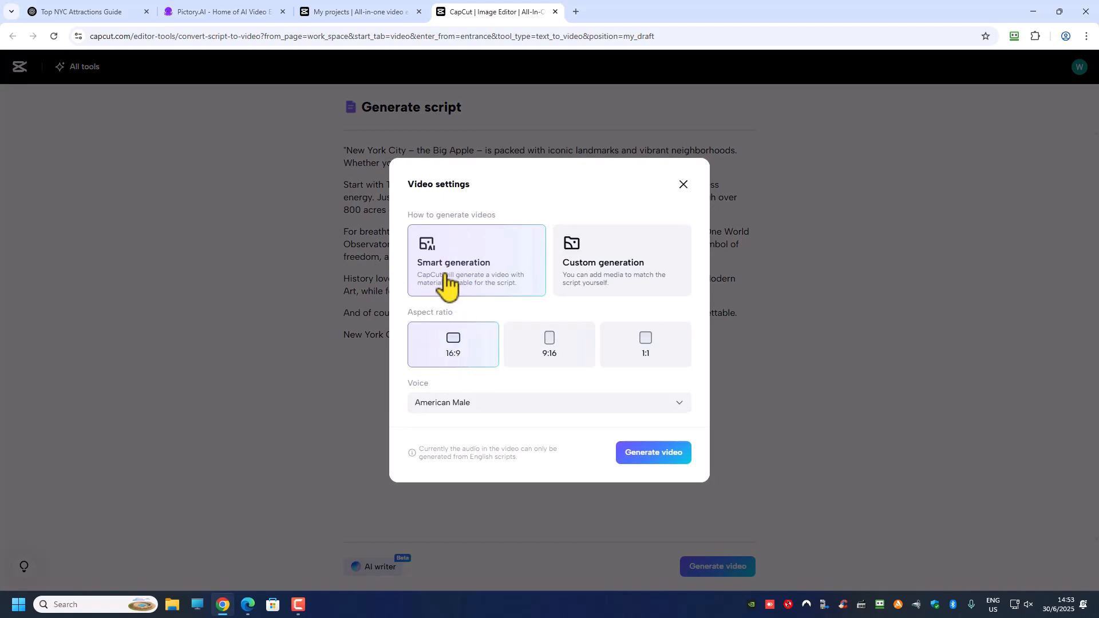
click(454, 403)
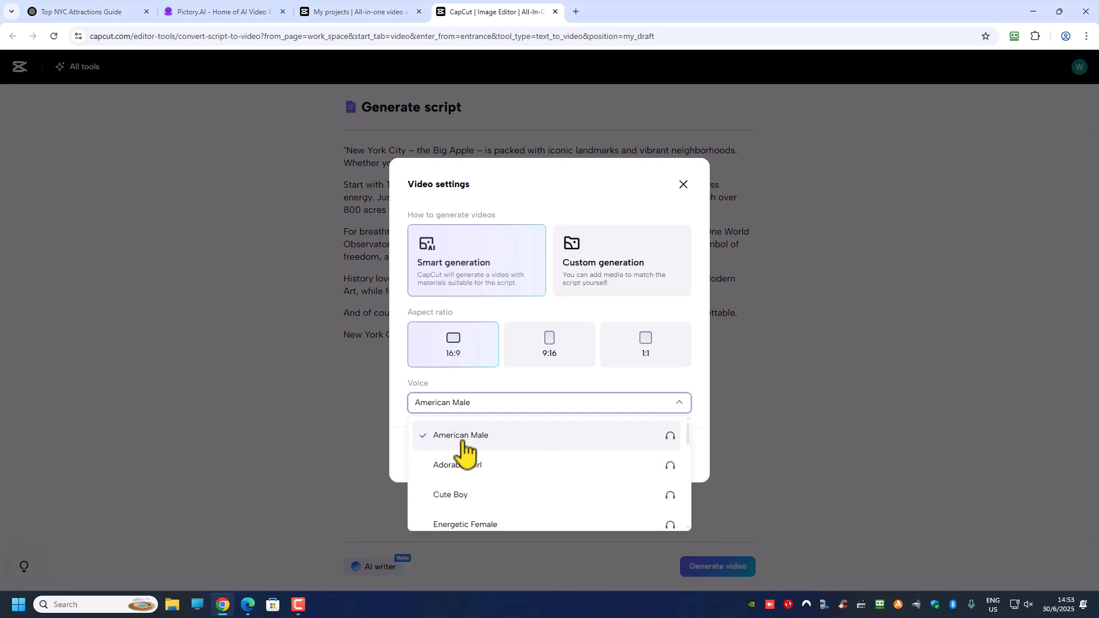
scroll(478, 480, down, 5)
scroll(478, 480, up, 5)
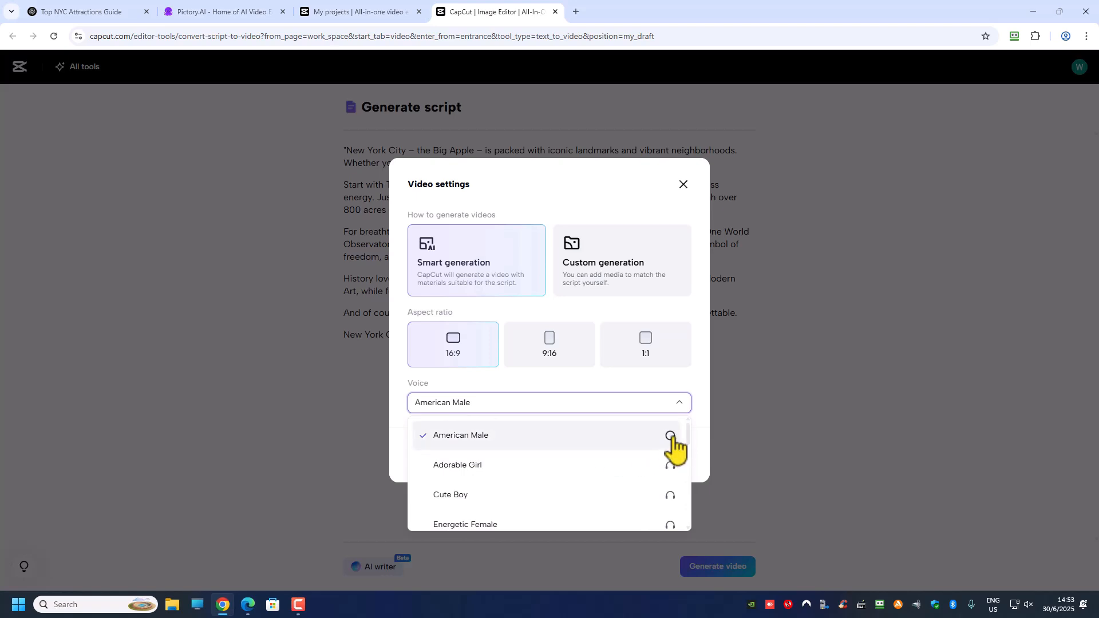
click(670, 436)
click(503, 442)
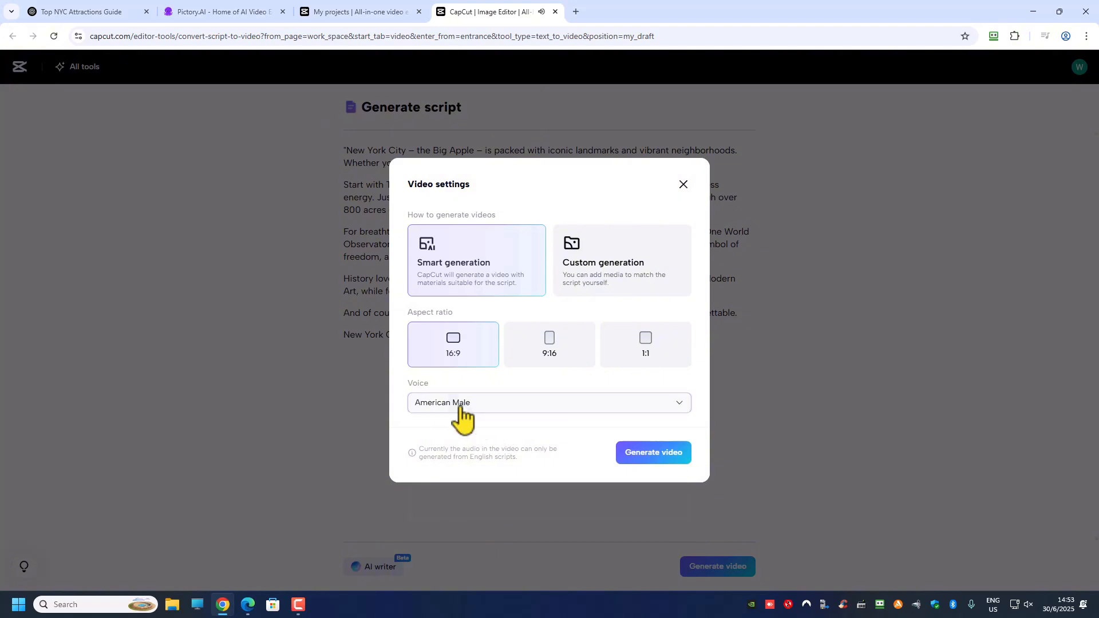
click(671, 458)
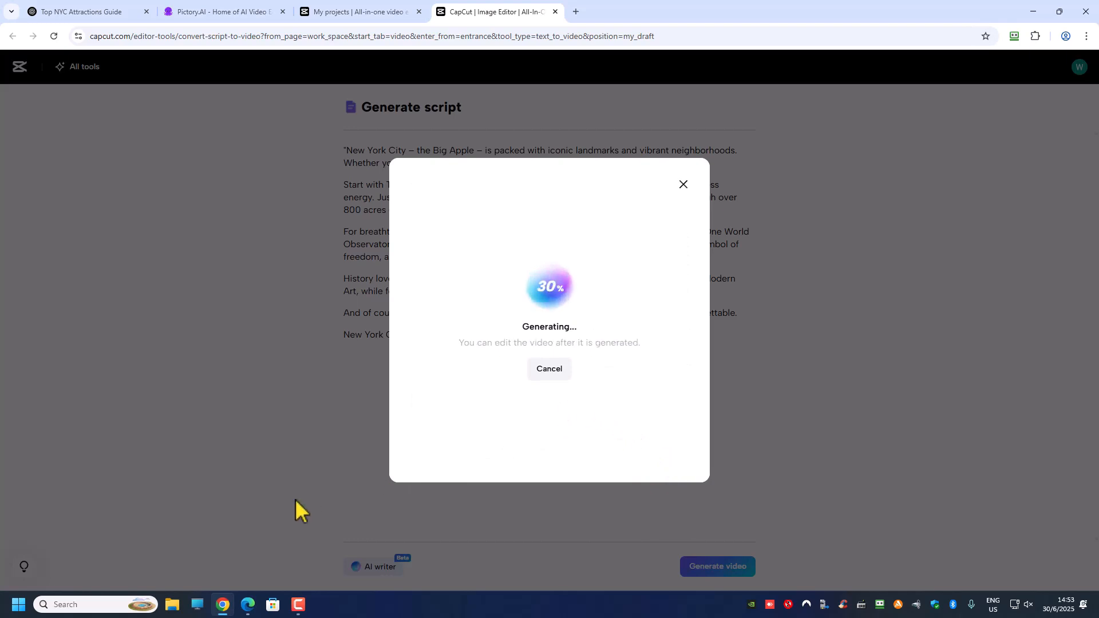
Switch to Pictory, preview the premium male voice Adam, and generate and apply it as the project's voiceover
click(224, 11)
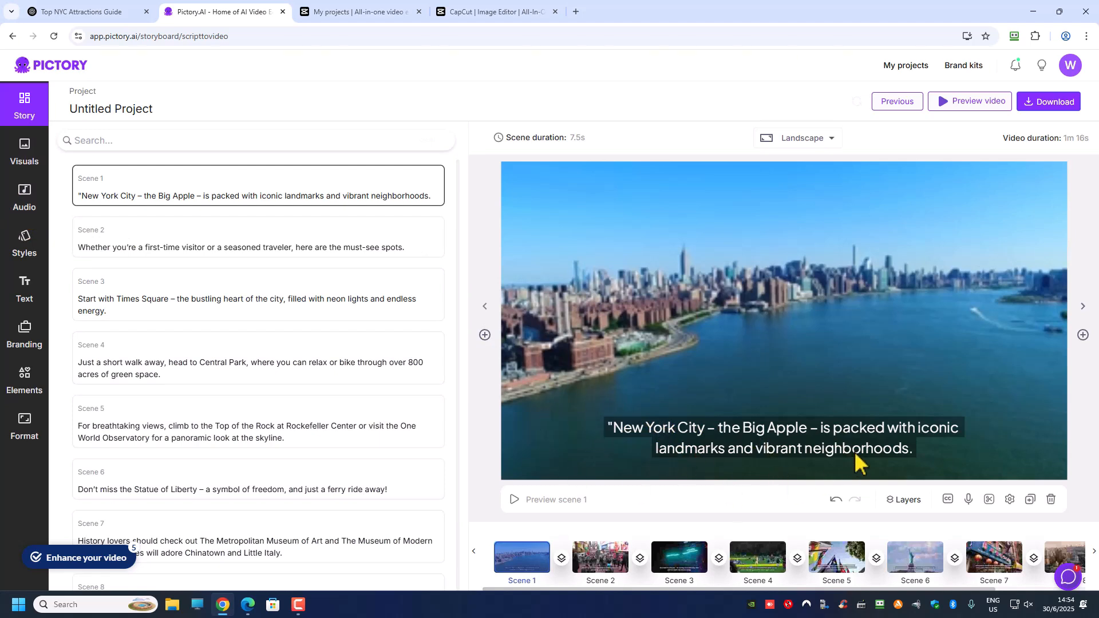
click(26, 216)
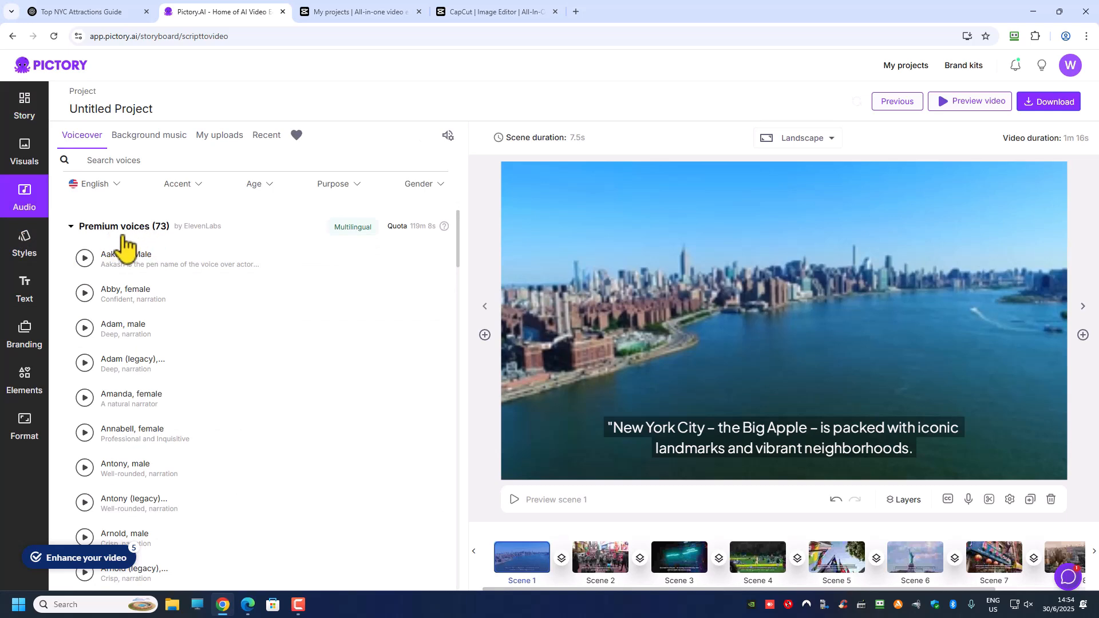
click(85, 330)
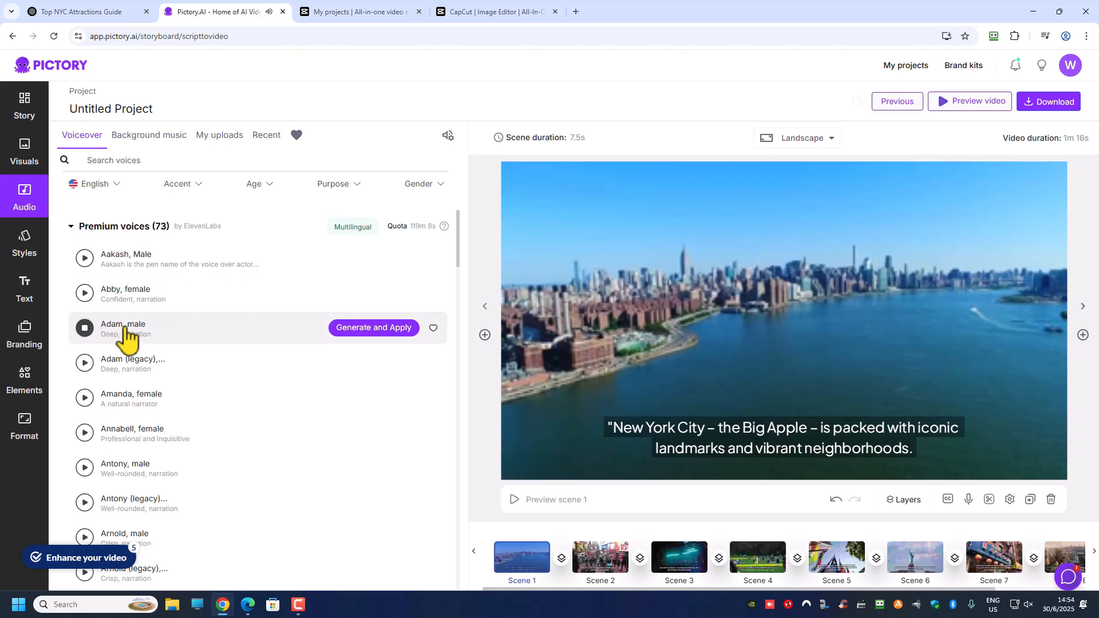
click(343, 328)
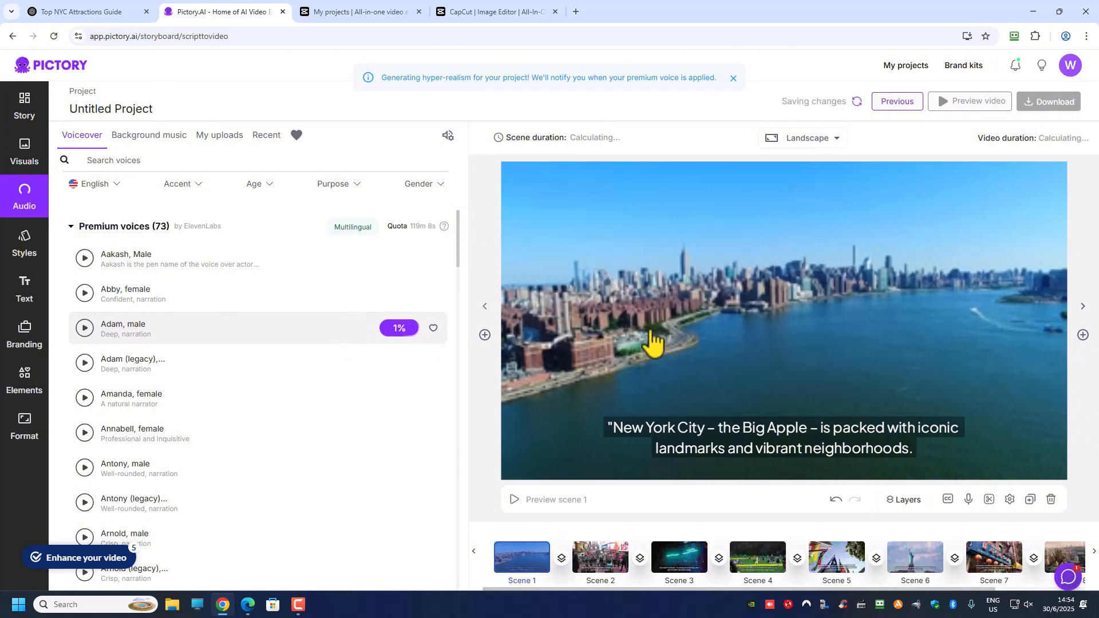
Switch to the video generated in CapCut and play it from the beginning in full screen
click(475, 18)
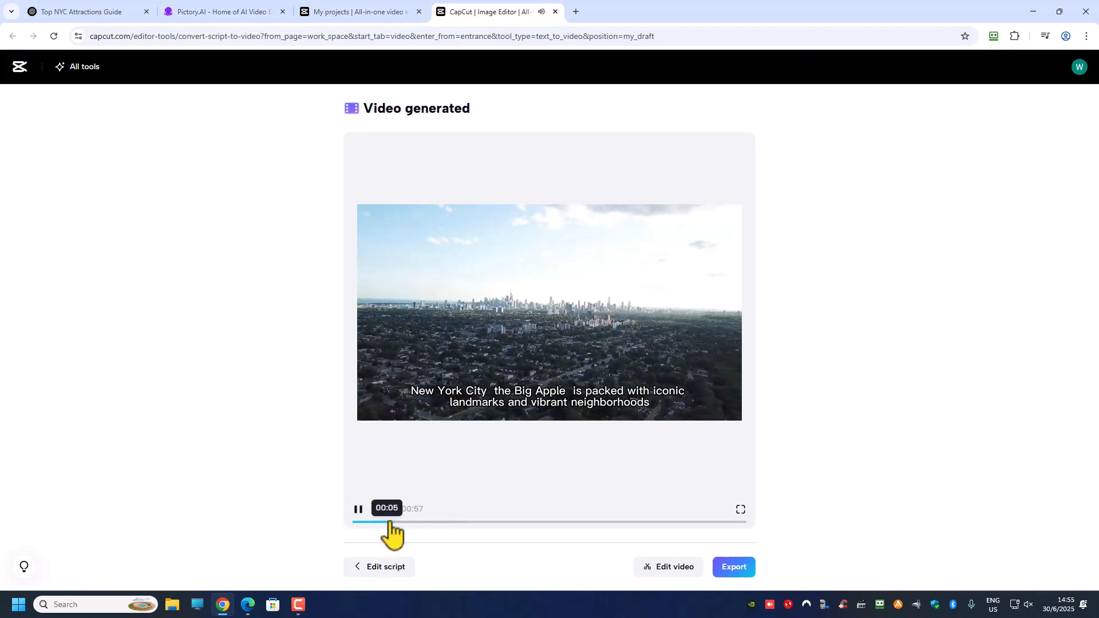
click(357, 523)
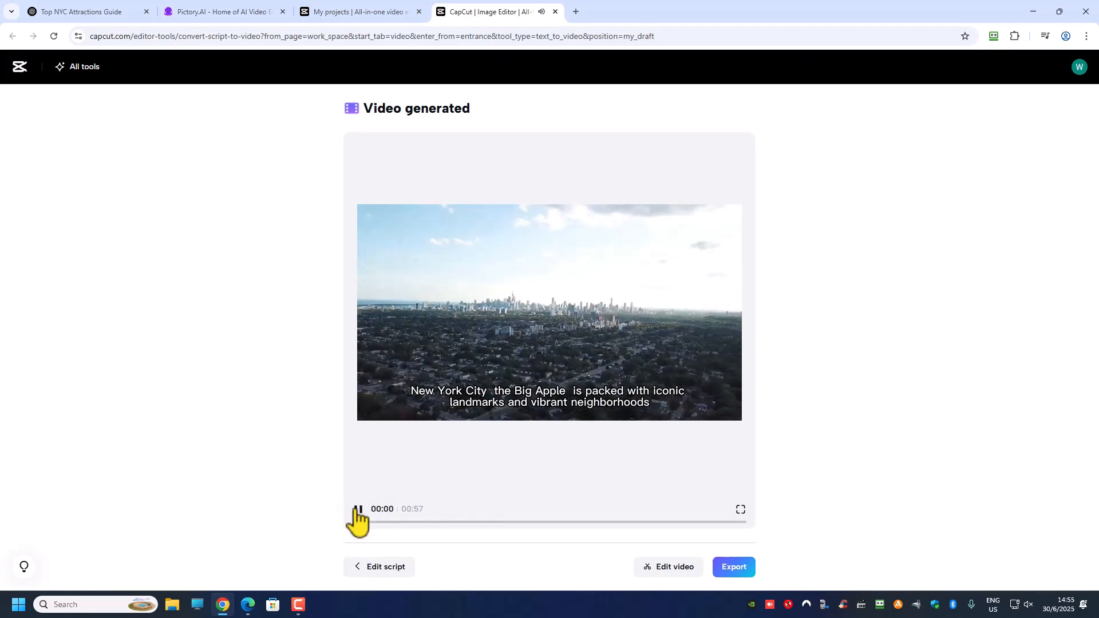
click(351, 523)
click(741, 510)
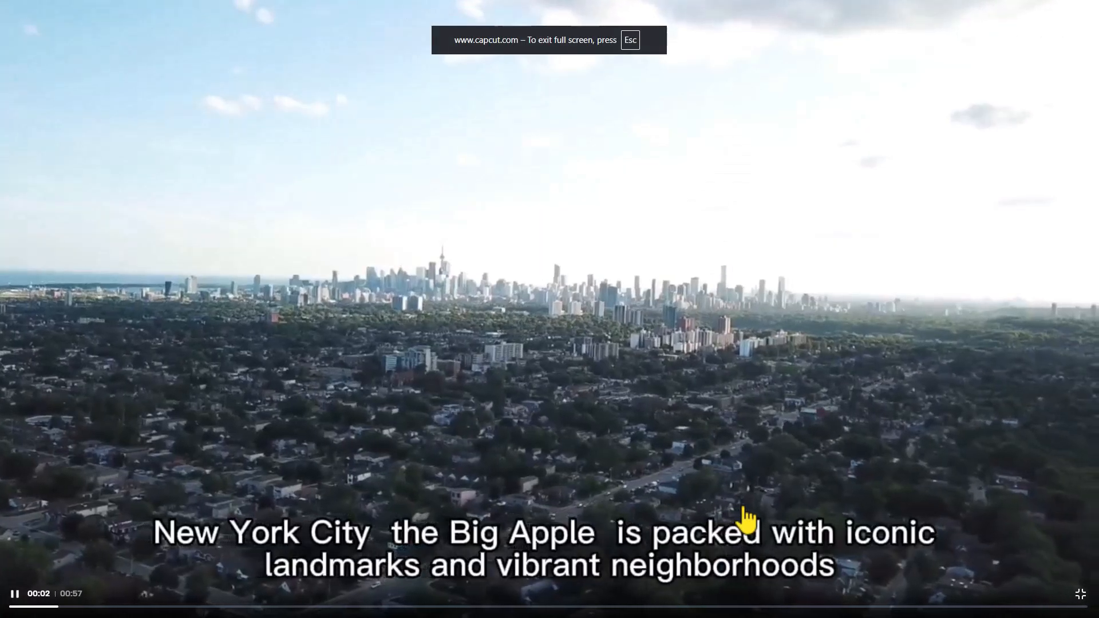
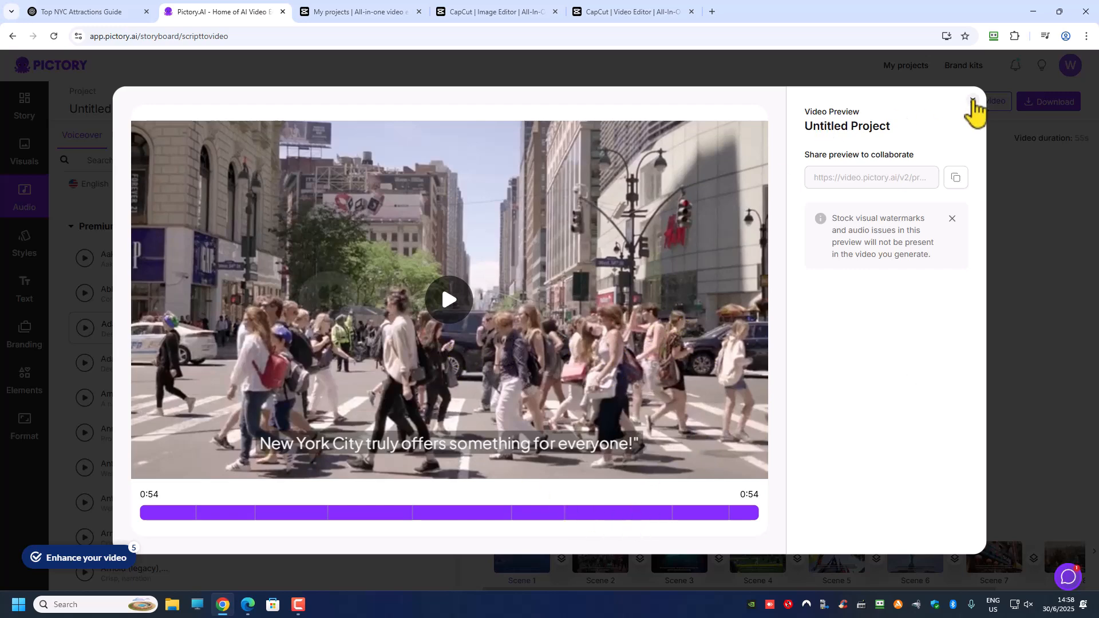
Close the Pictory video preview, view scene 2 of the storyboard, and select scene 3
click(973, 103)
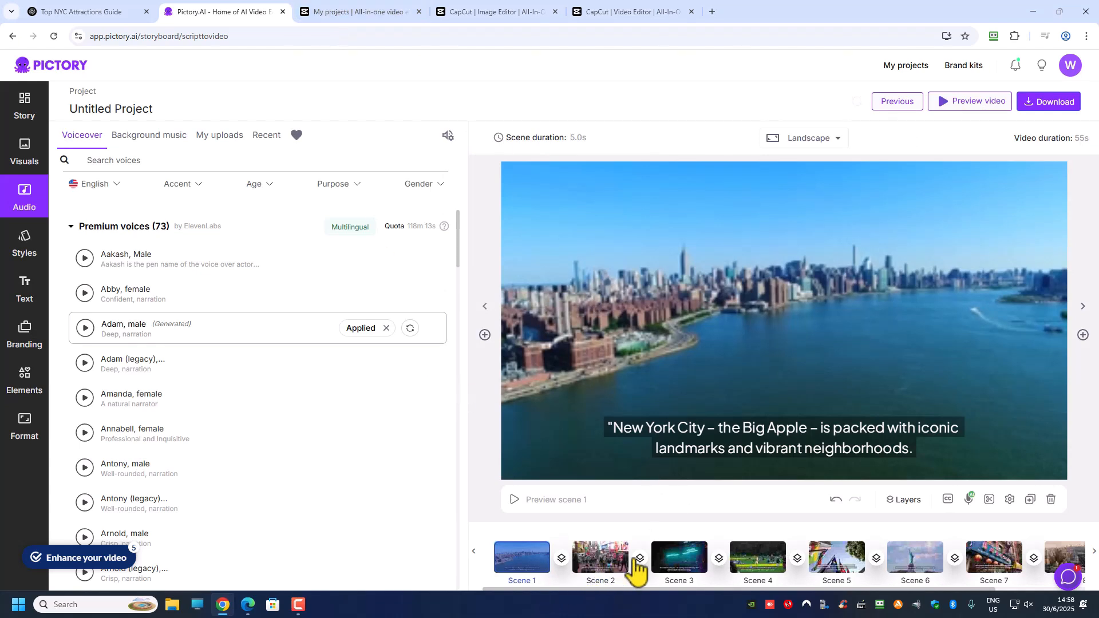
click(625, 576)
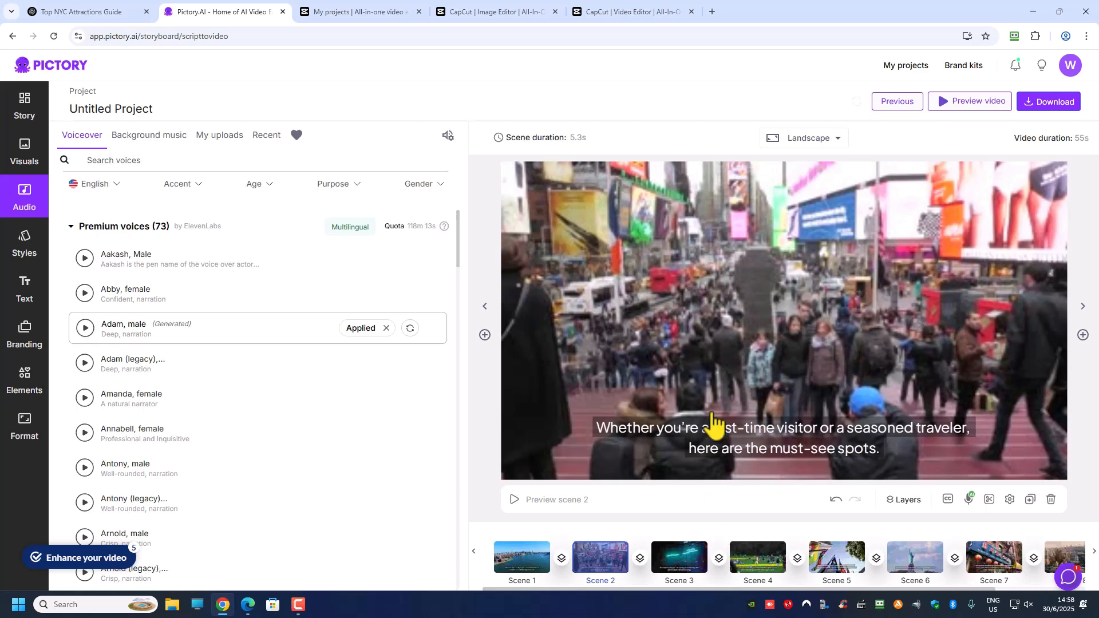
click(685, 558)
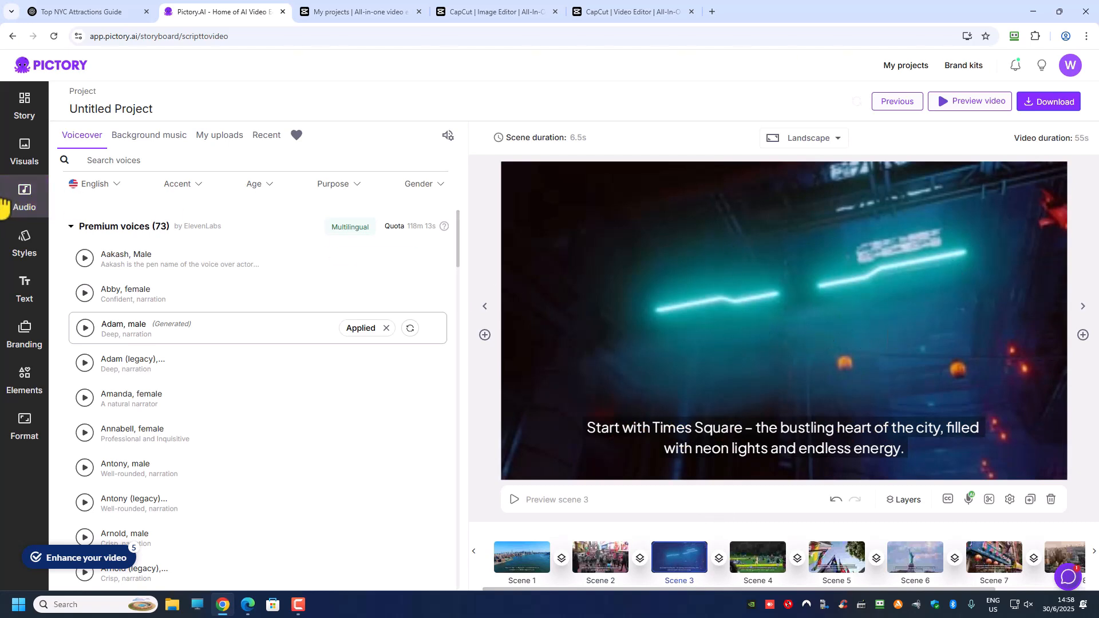
Search the visuals library for "times square" footage for scene 3
click(24, 162)
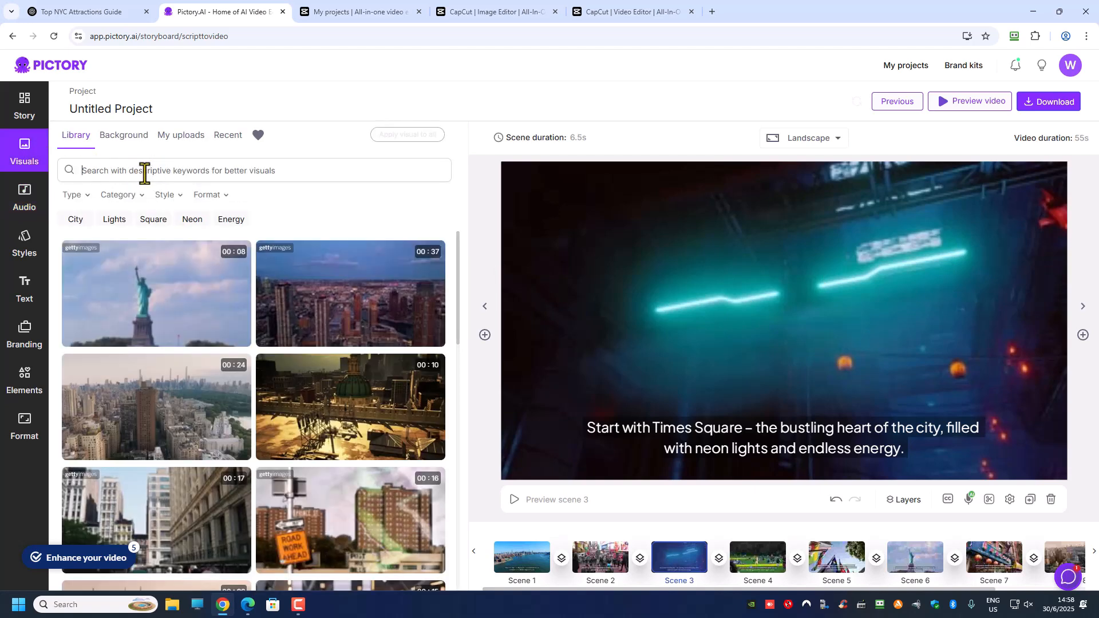
text(times)
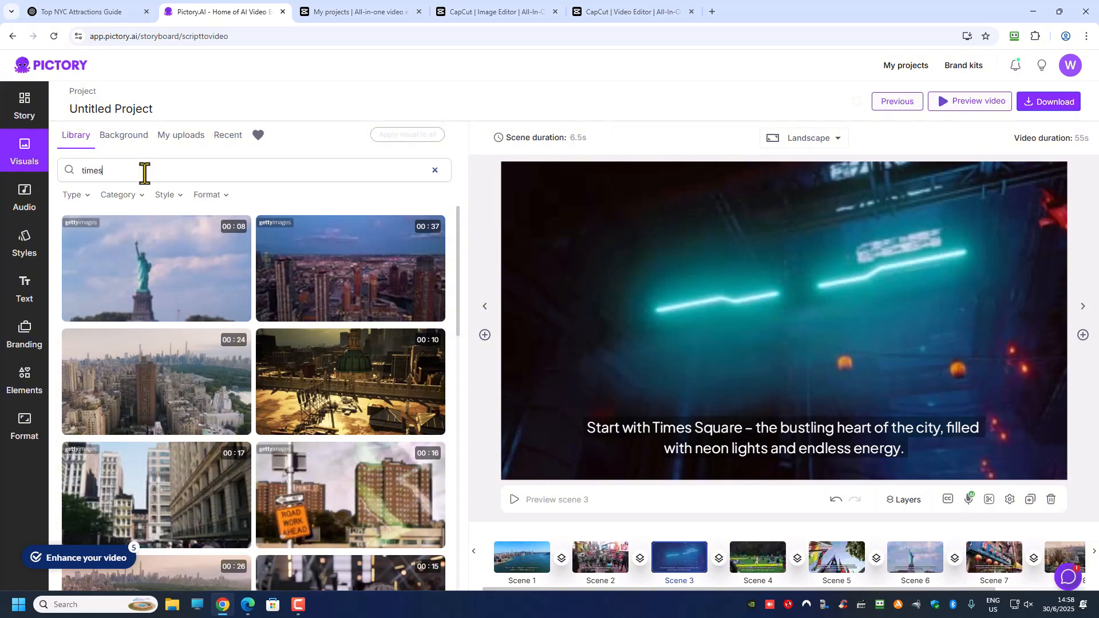
text( swuare)
key(Return)
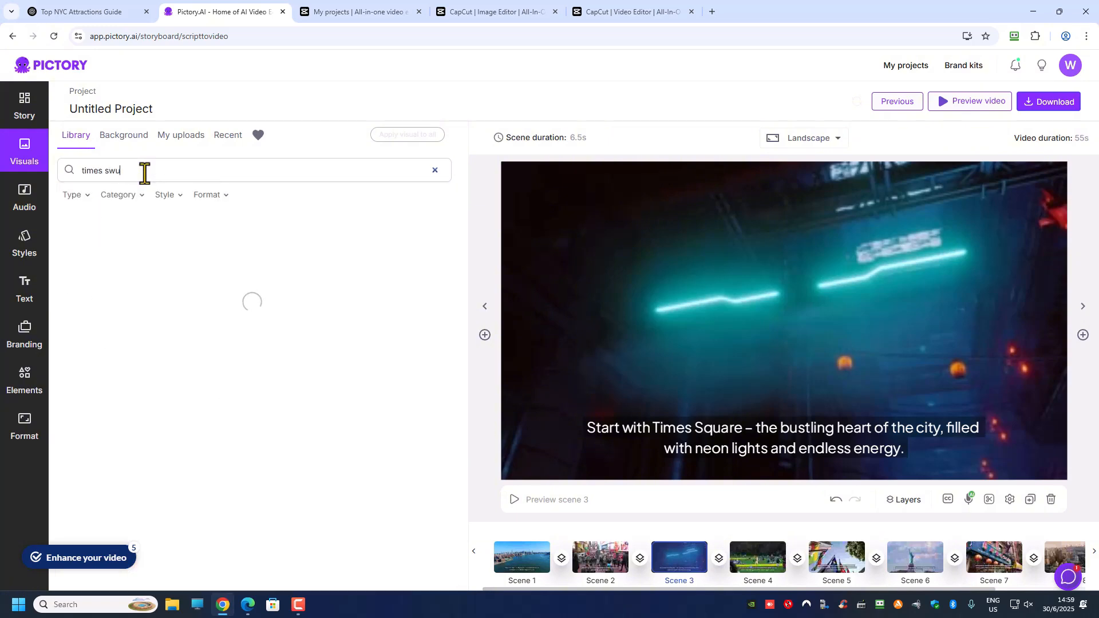
key(BackSpace)
key(BackSpace)
text(quare)
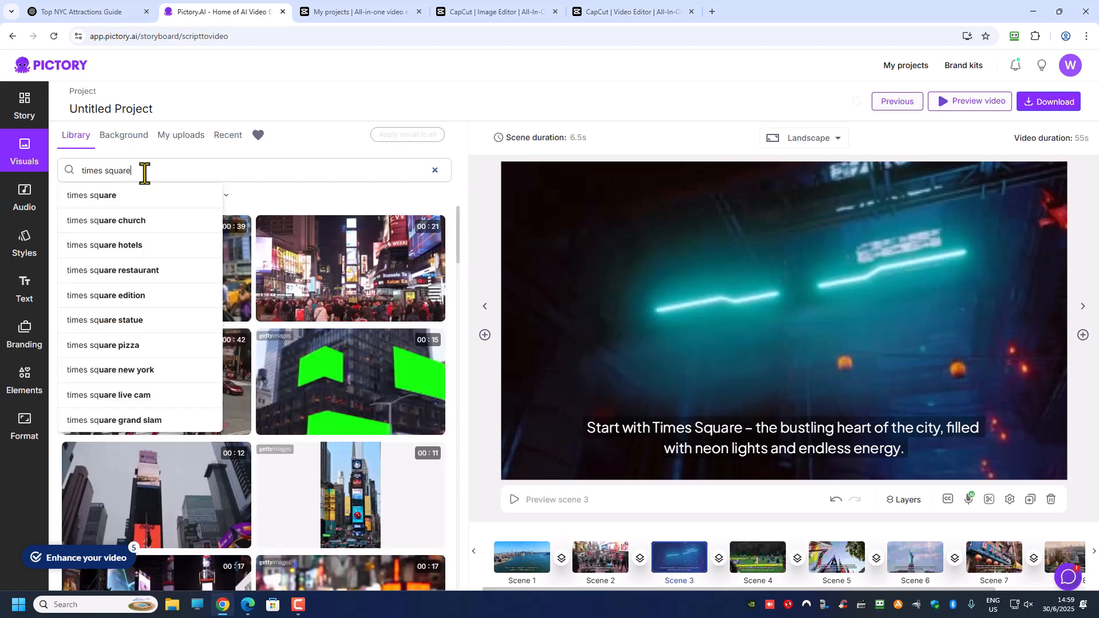
key(Return)
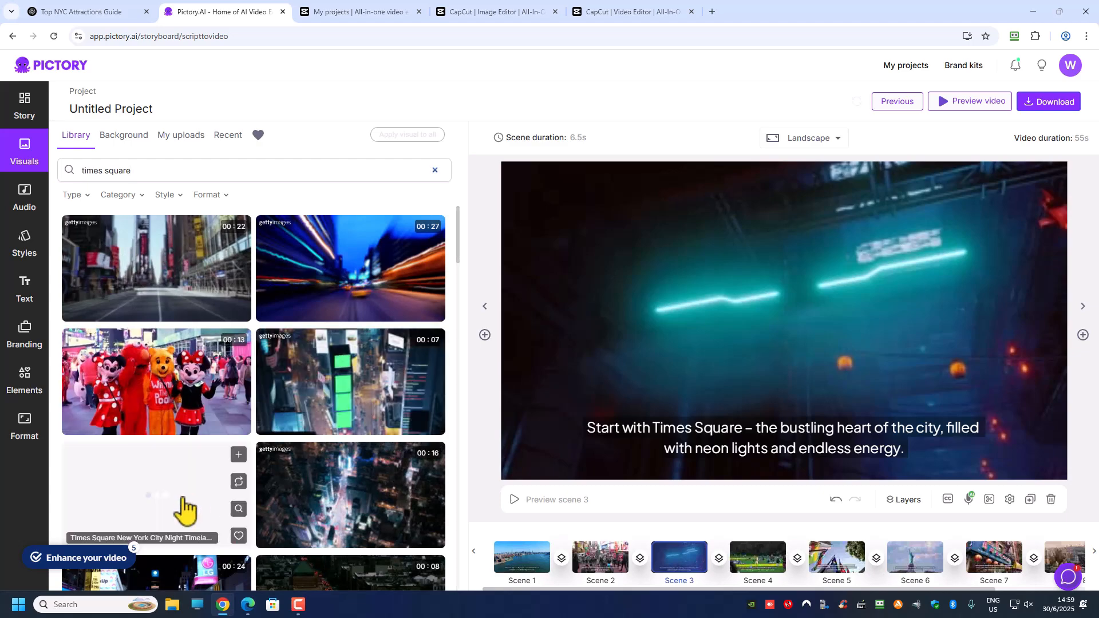
Replace scene 3's visual with the 10-second Times Square New York City night timelapse clip
scroll(188, 486, down, 1)
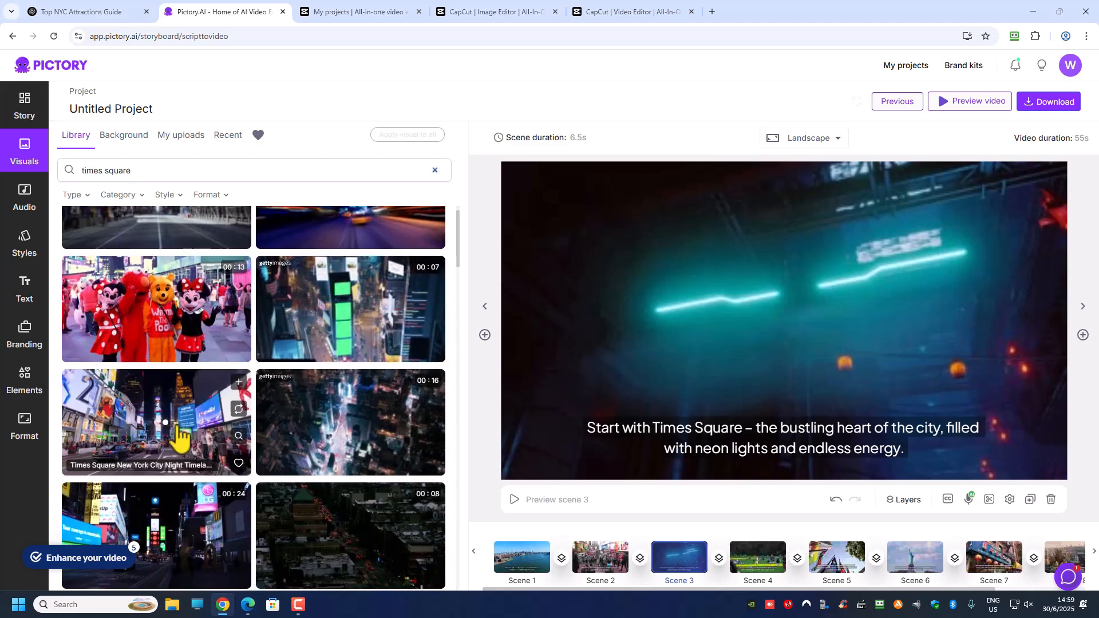
scroll(178, 401, down, 2)
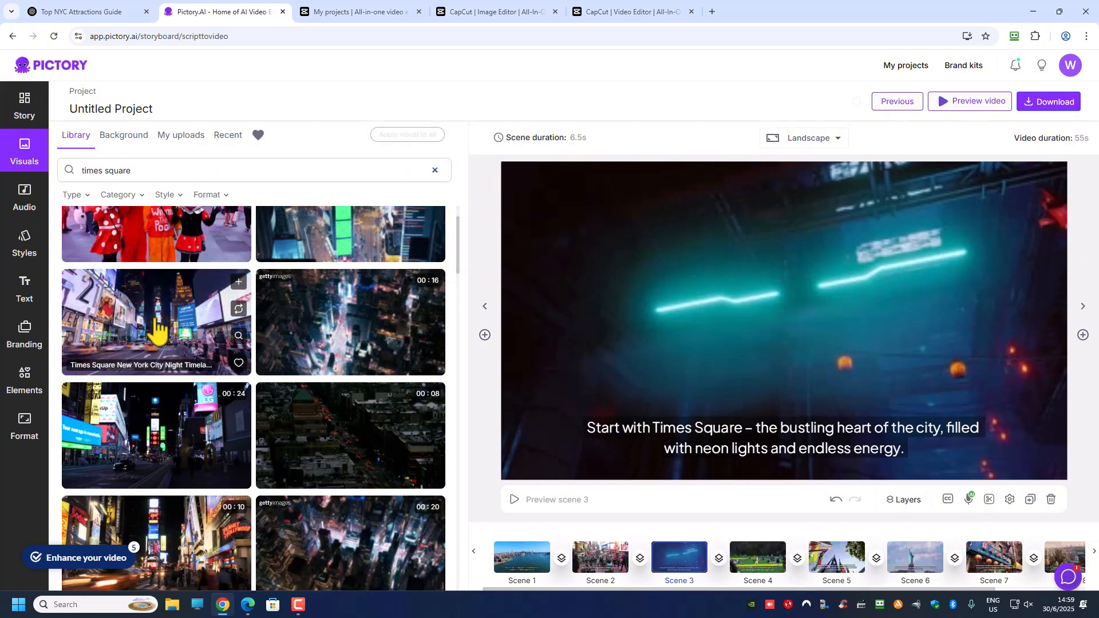
click(158, 331)
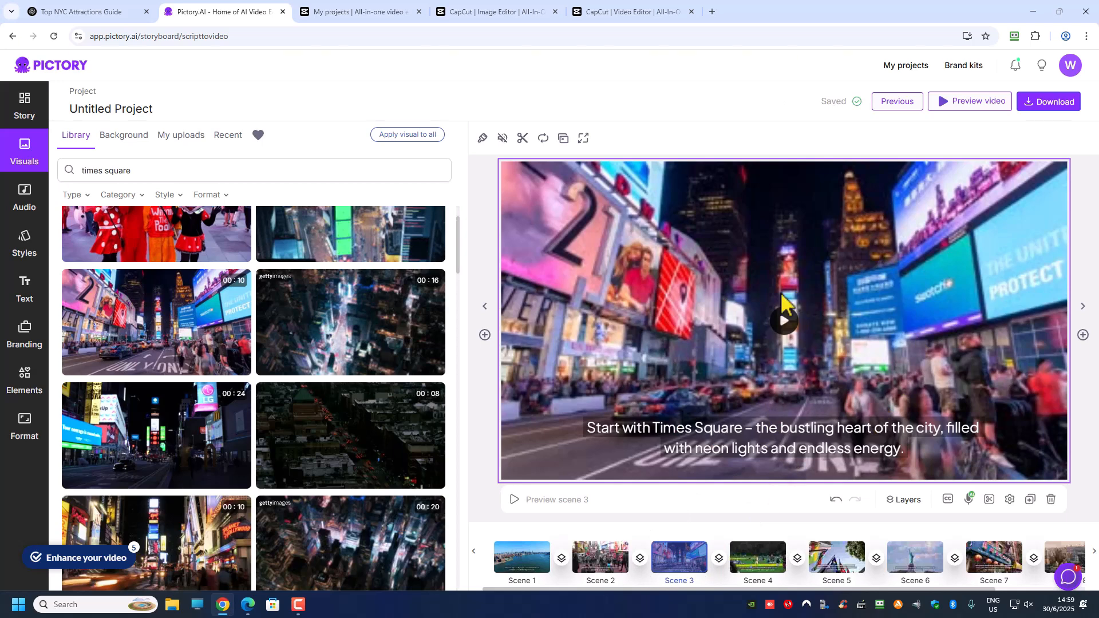
mouse_move(208, 315)
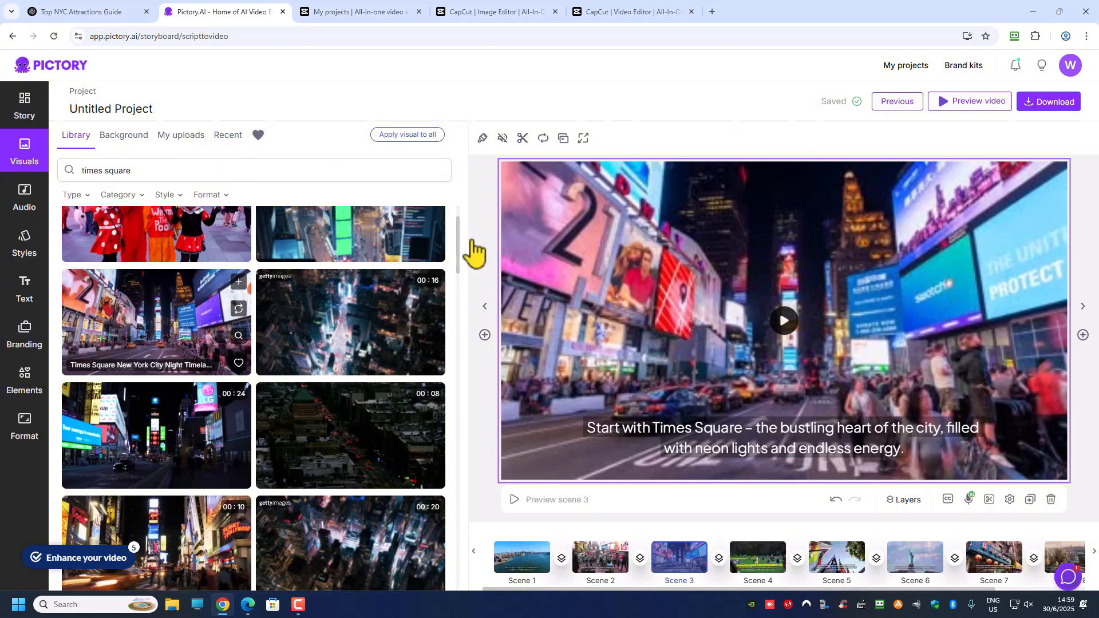
mouse_move(437, 293)
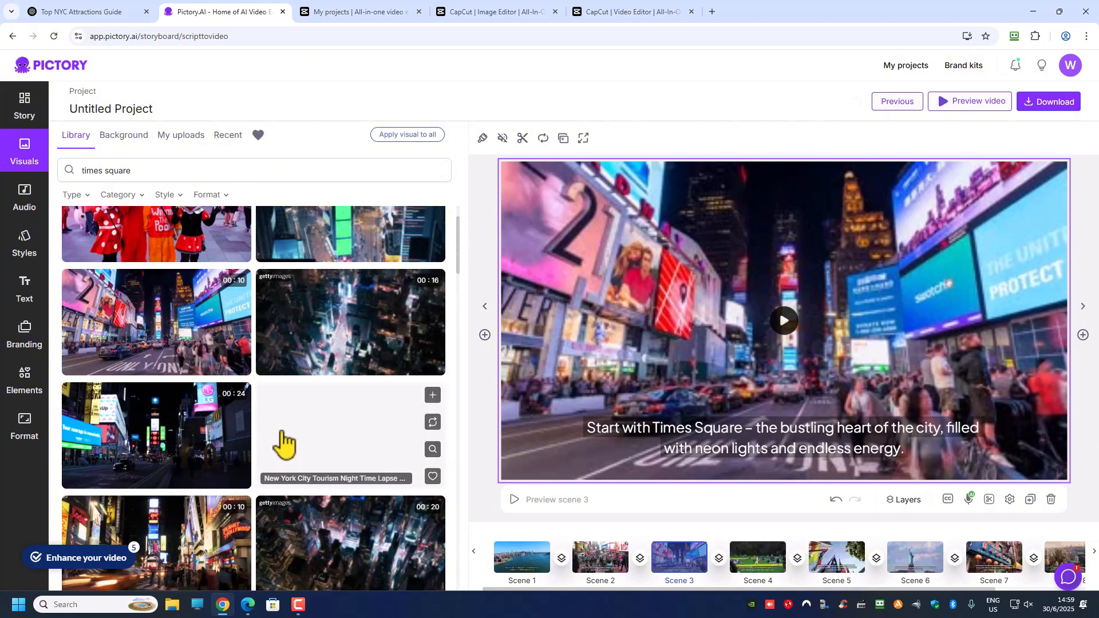
mouse_move(241, 306)
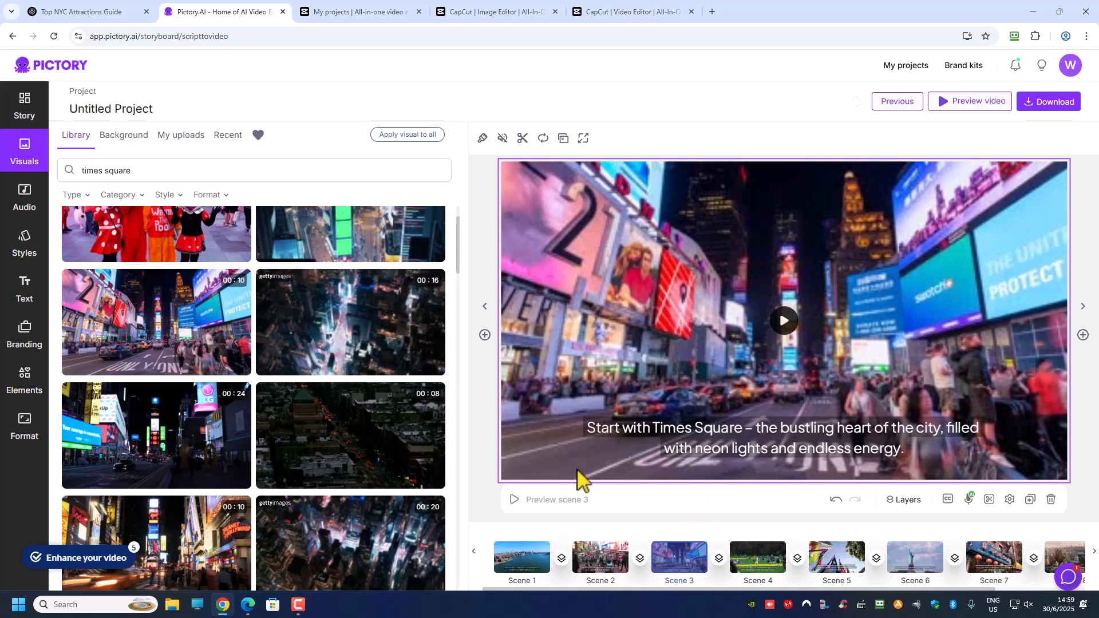
View scene 4, select scene 5 and search the visuals library for "rockefeller center"
click(750, 570)
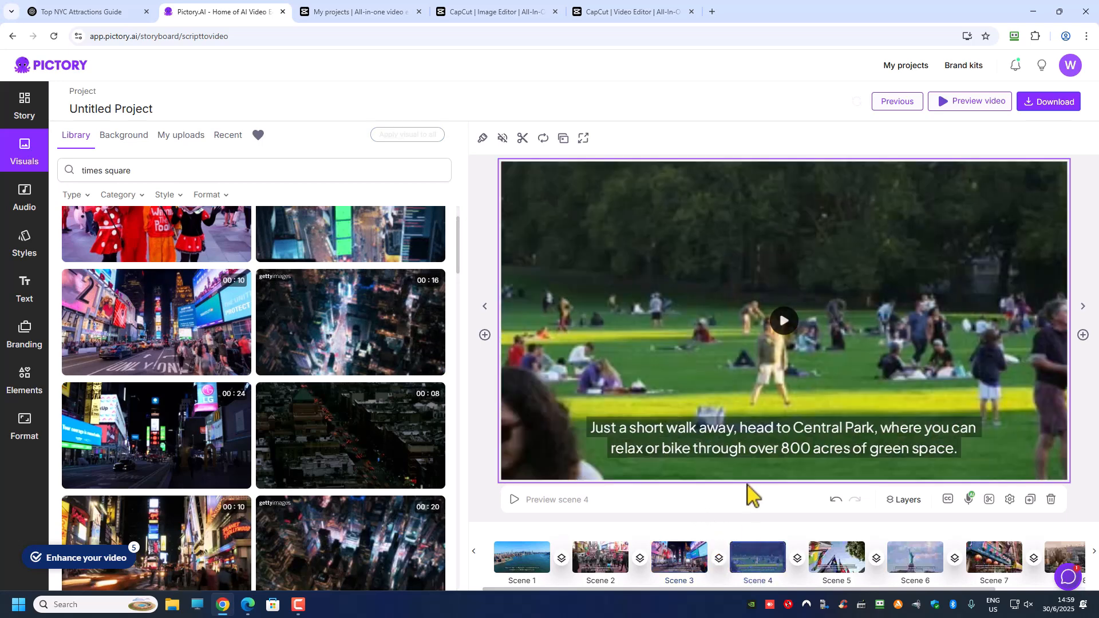
click(846, 568)
drag(607, 590, 663, 590)
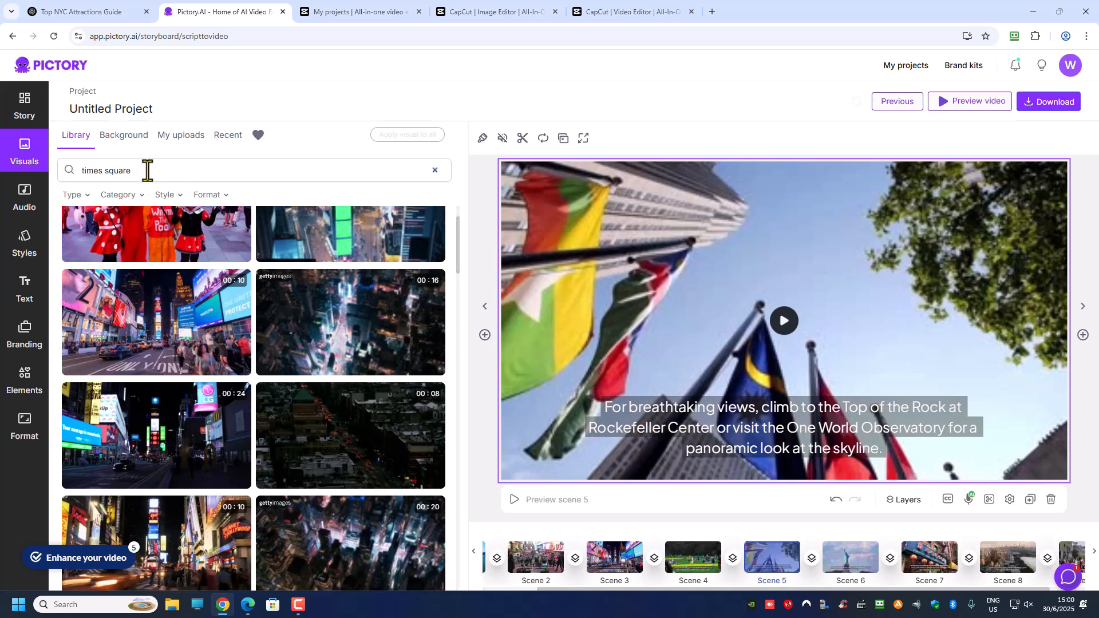
click(56, 169)
text(rock)
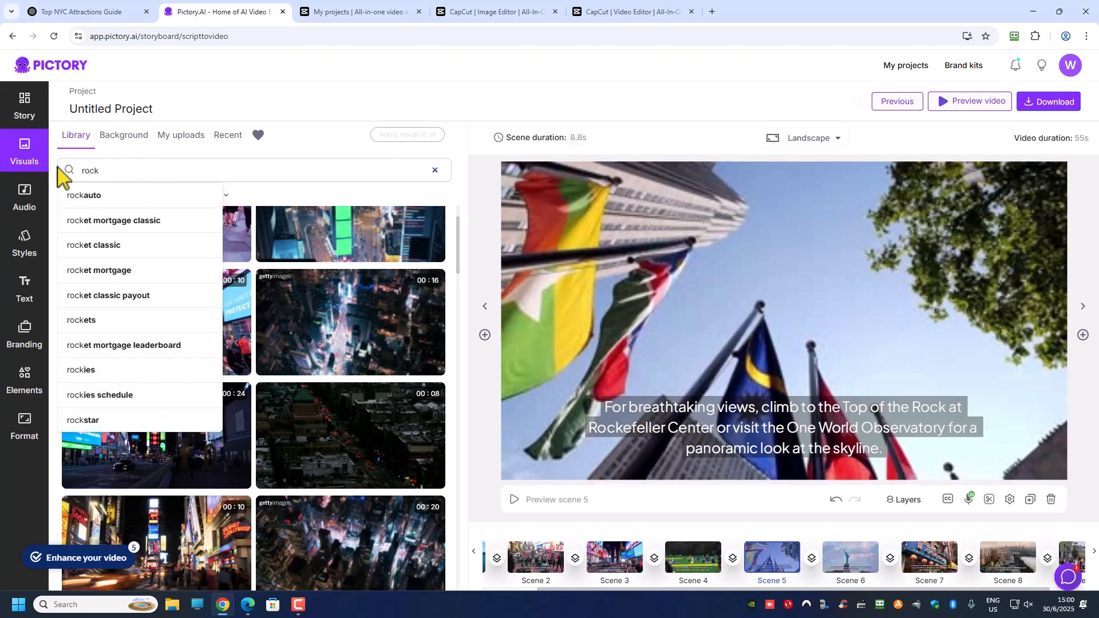
text(efeller center)
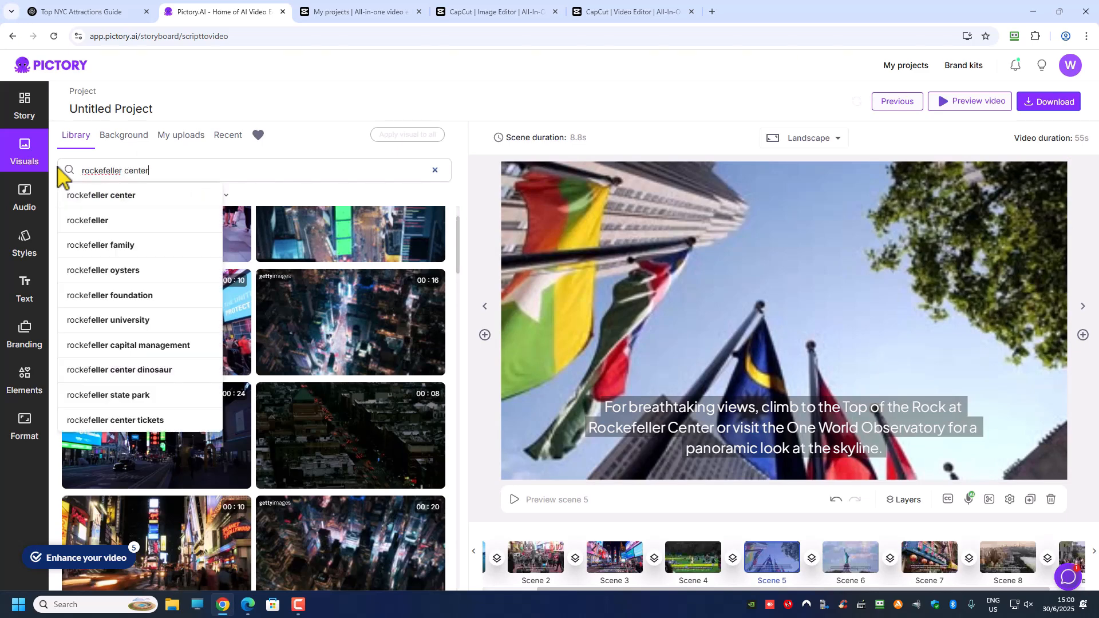
key(Return)
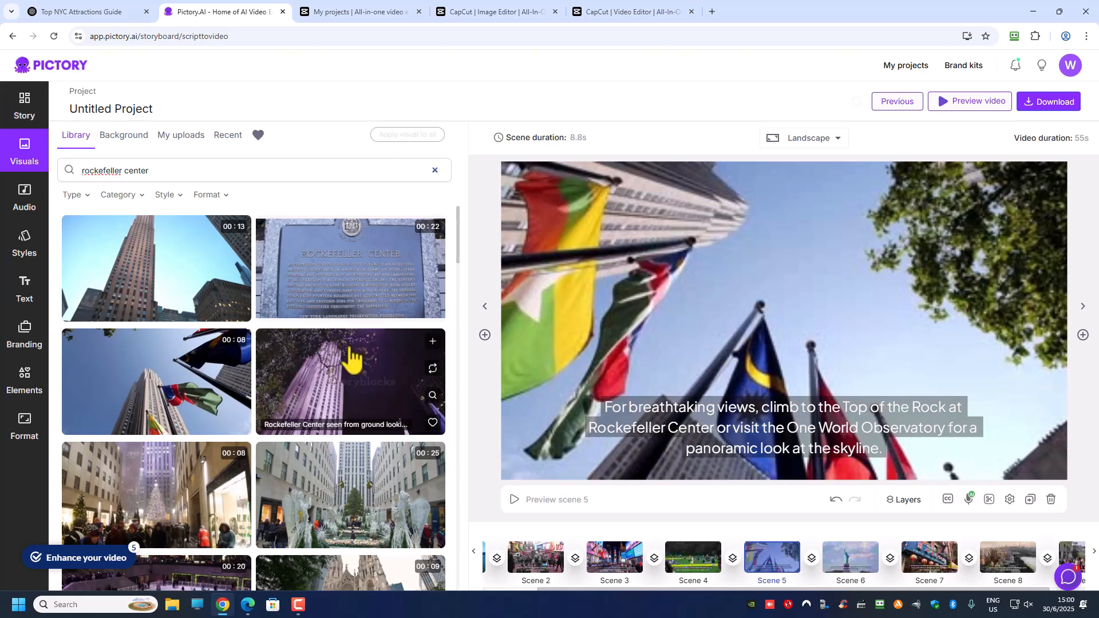
Replace scene 5's visual with the 13-second daytime clip of the Rockefeller Center tower, and open scene 7 for viewing
scroll(351, 359, down, 3)
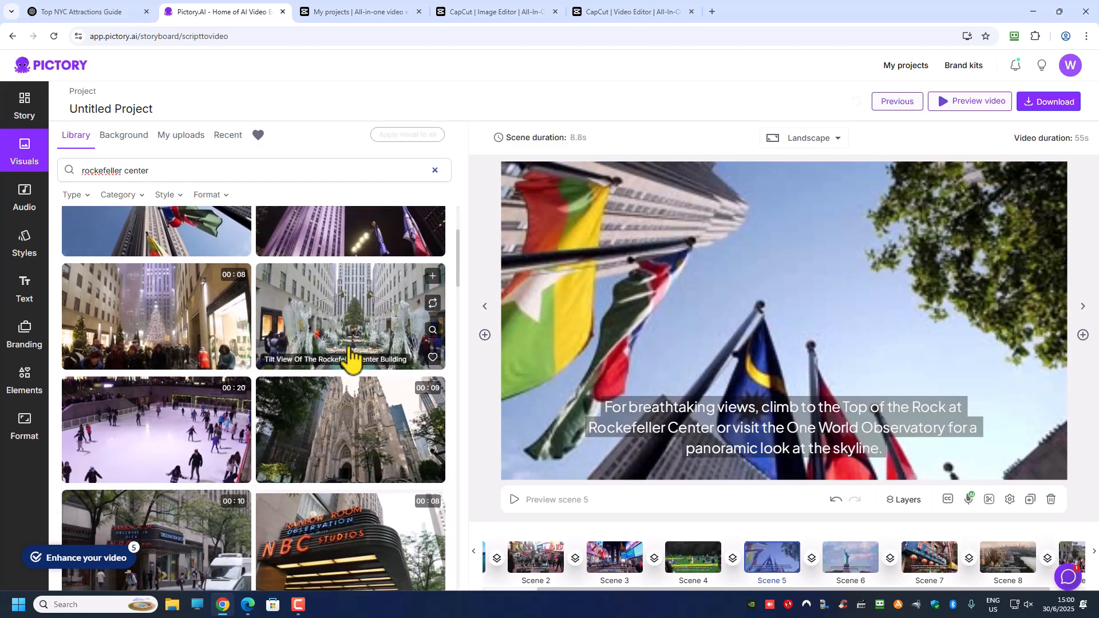
scroll(351, 361, down, 1)
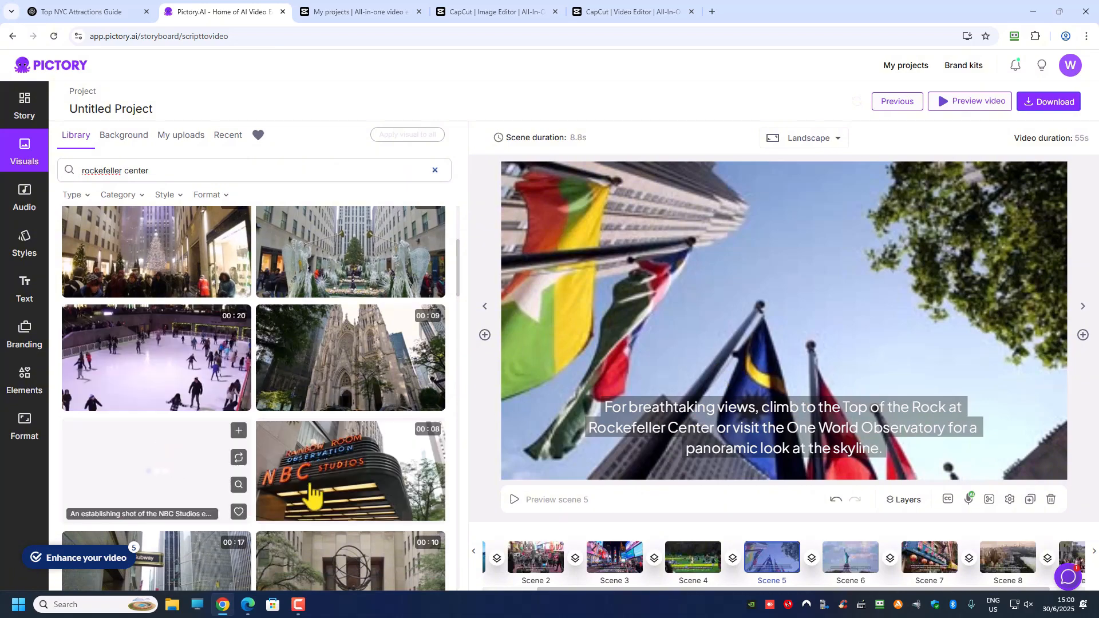
scroll(152, 343, up, 3)
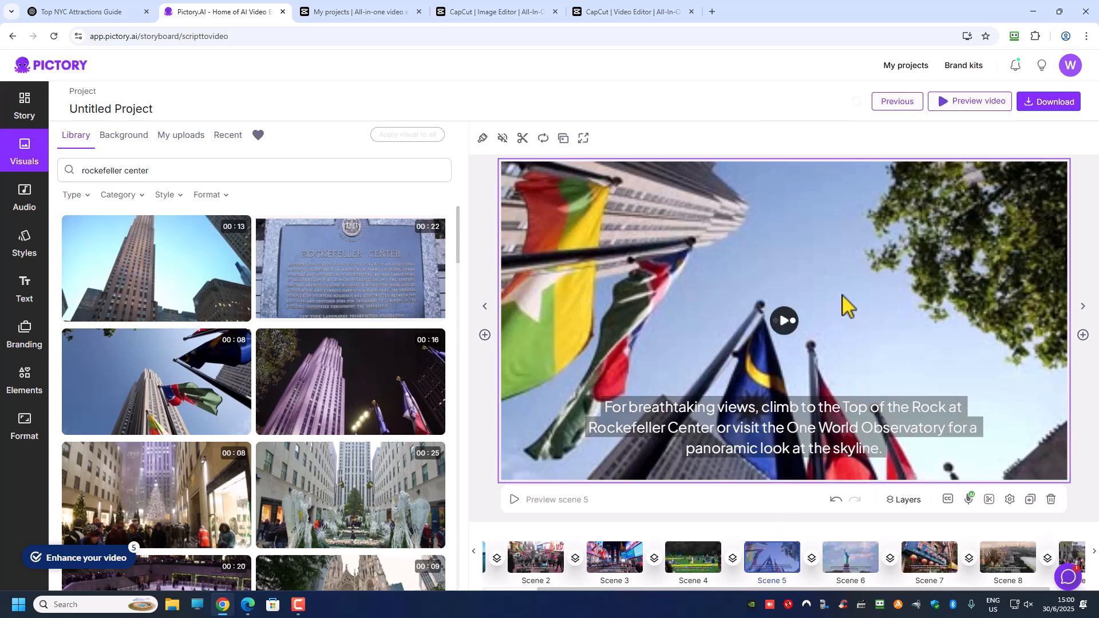
click(127, 281)
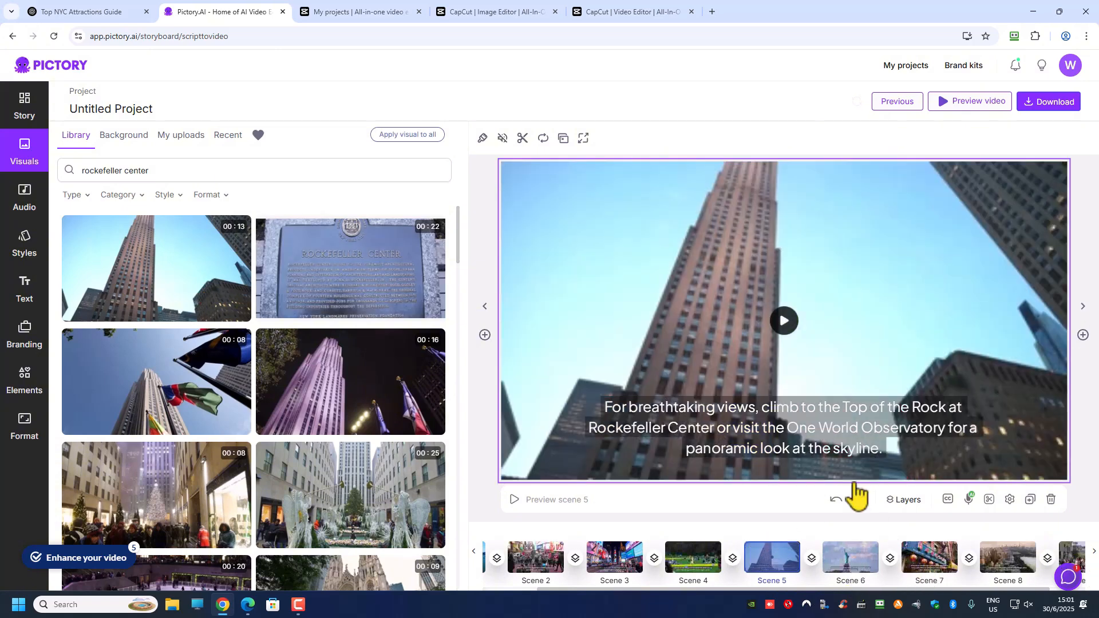
click(928, 558)
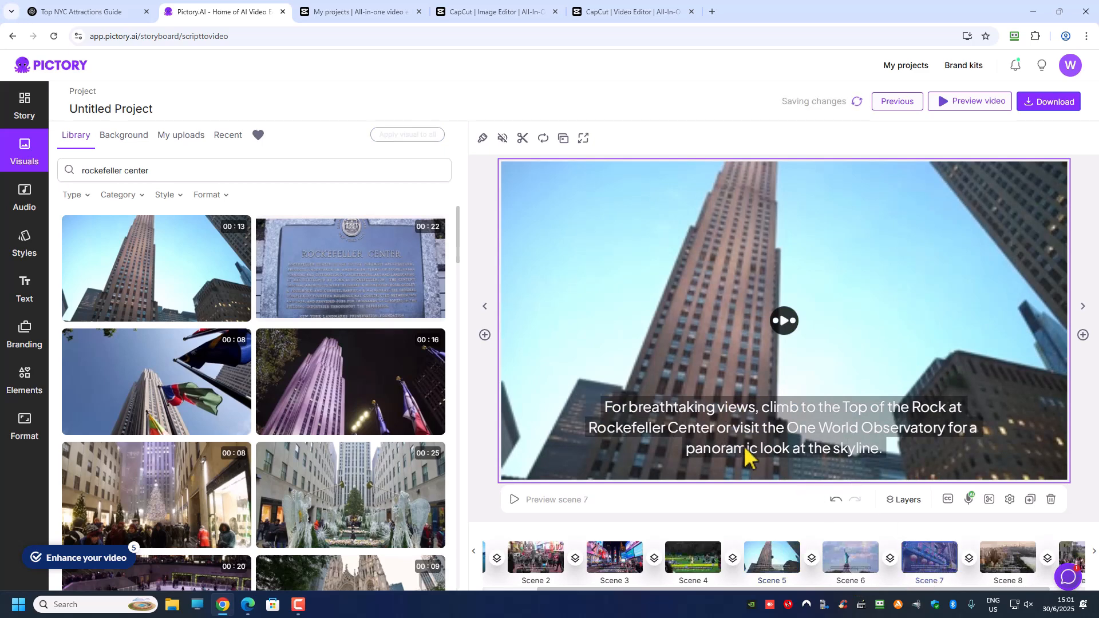
click(921, 561)
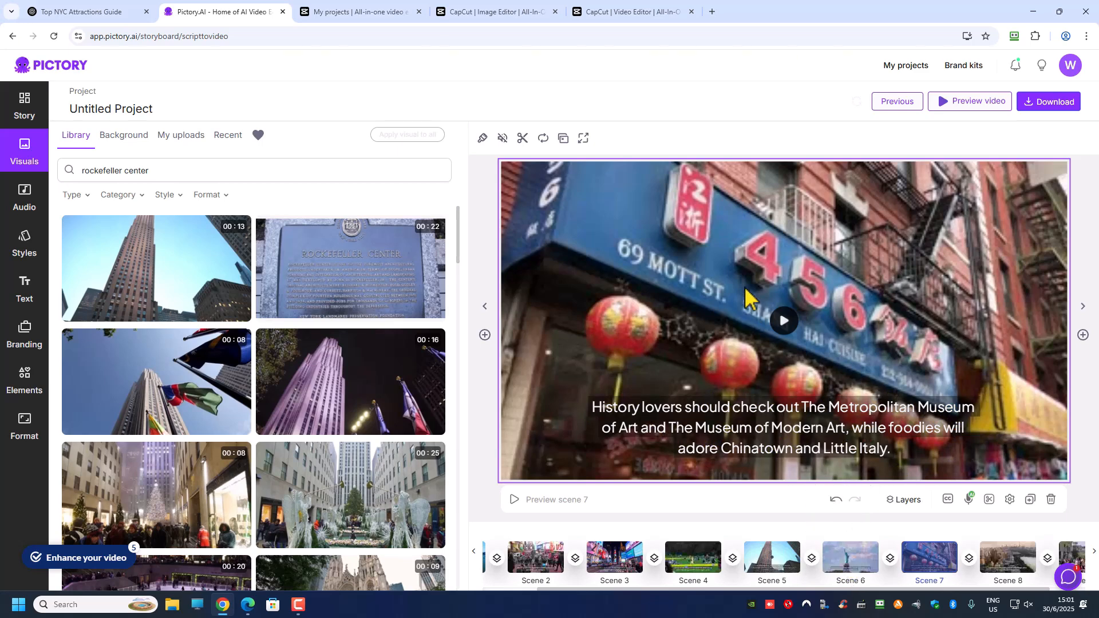
Switch to the CapCut video editor and try the yellow and pink caption presets, ending with the black text with green outline style
click(622, 16)
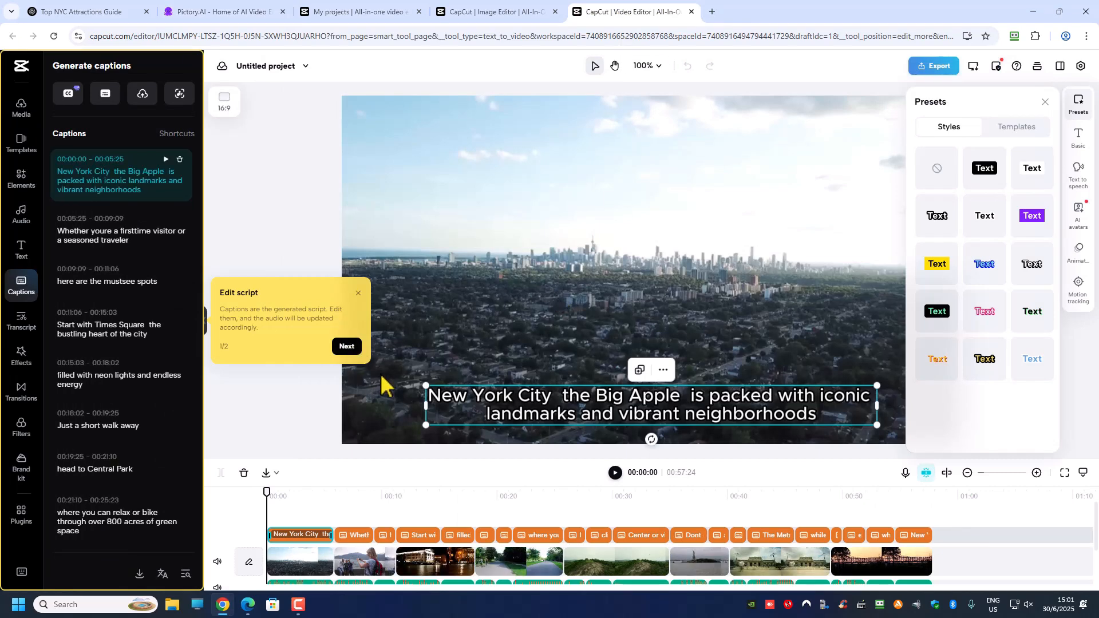
click(359, 293)
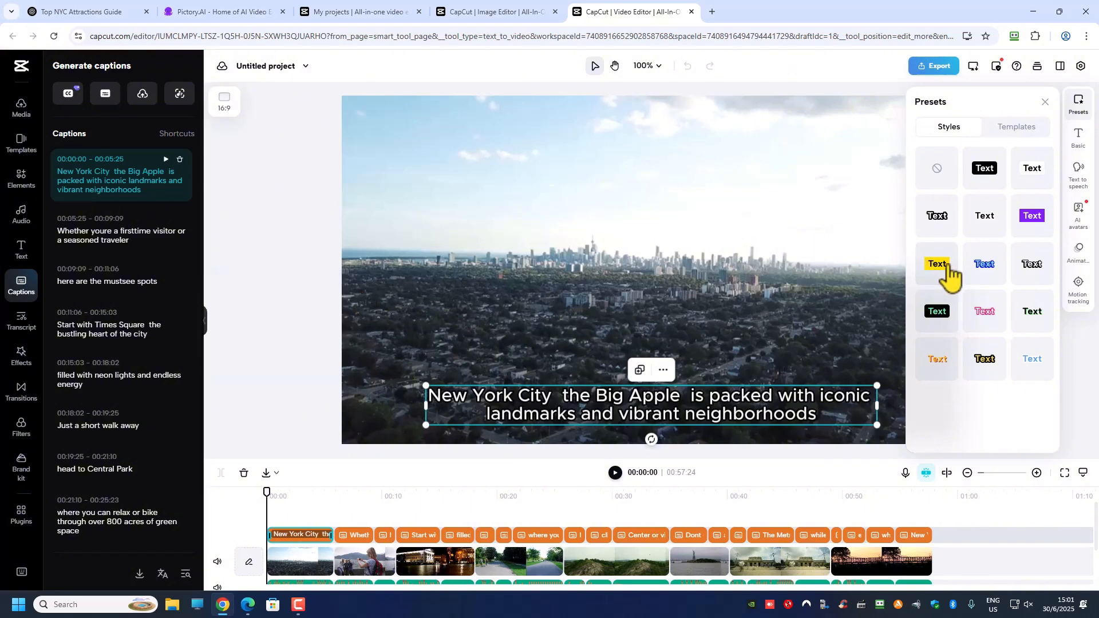
click(947, 267)
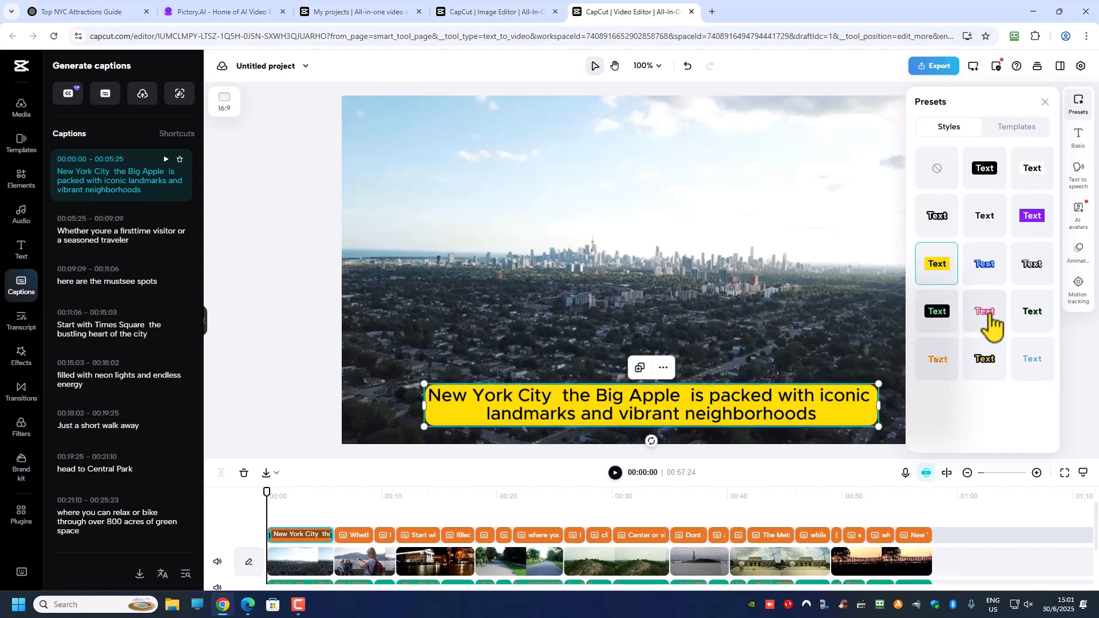
click(988, 315)
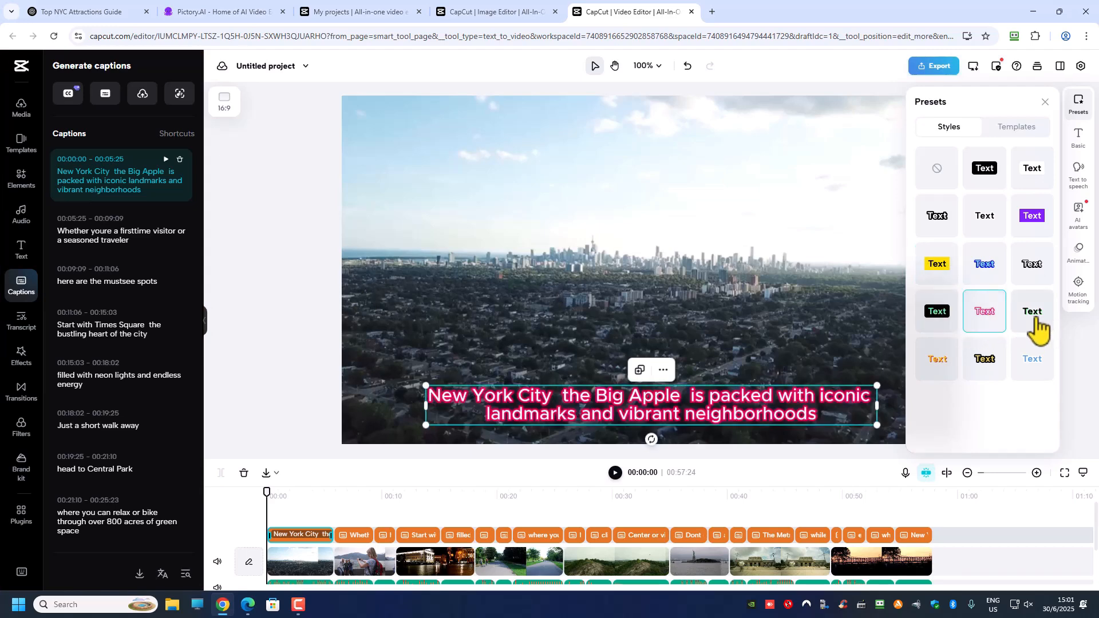
click(1036, 328)
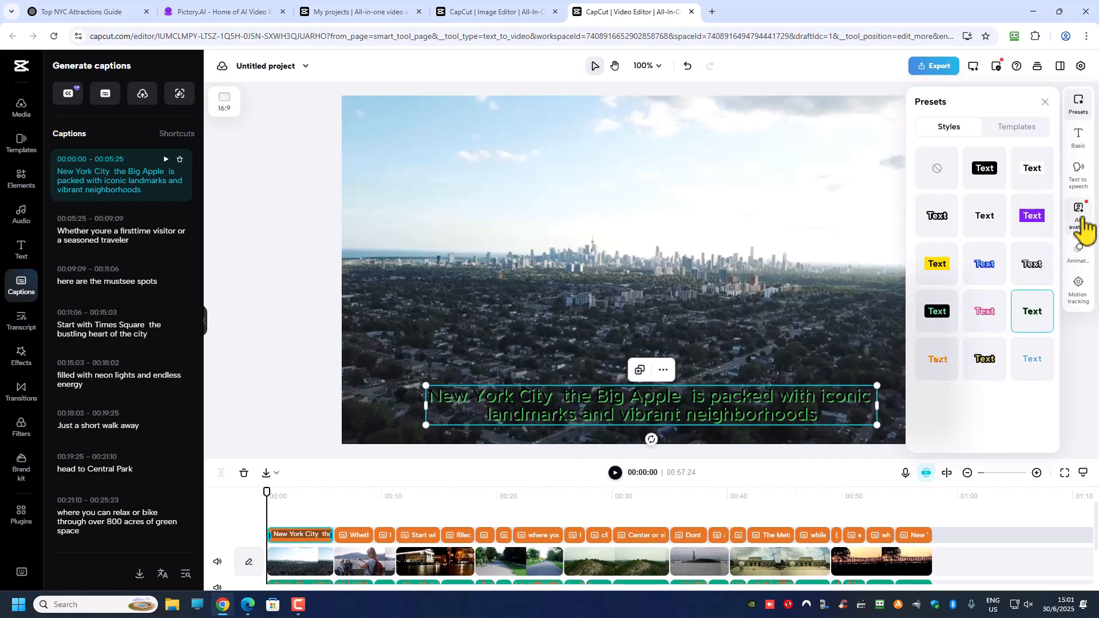
Browse the AI avatars offered for the captions and preview the Kai-Standing avatar in the black T-shirt
click(1081, 220)
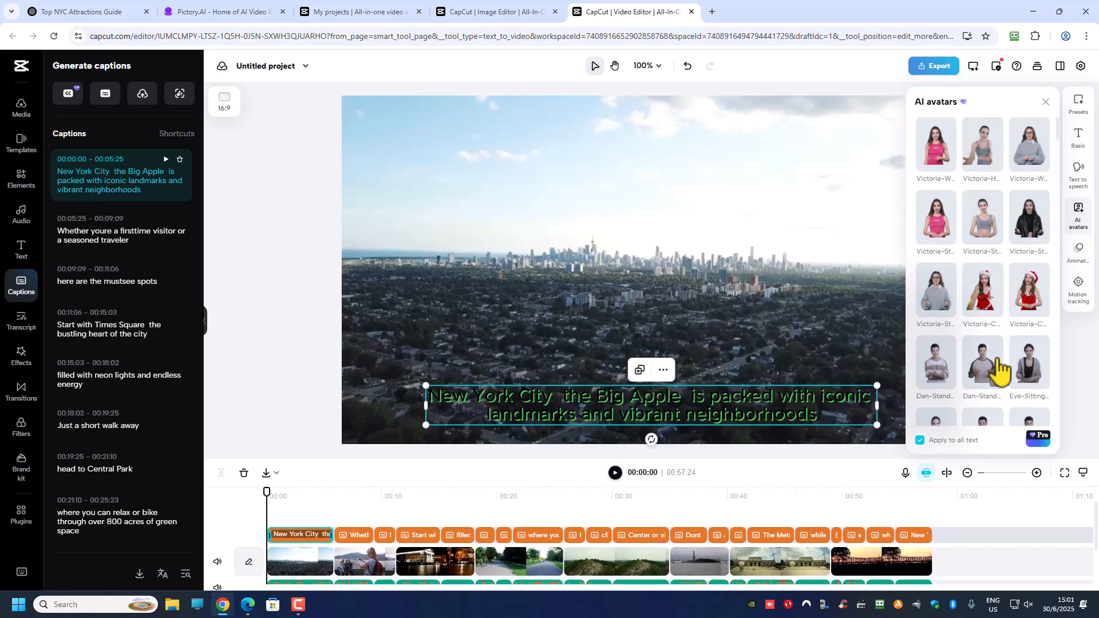
scroll(999, 371, down, 1)
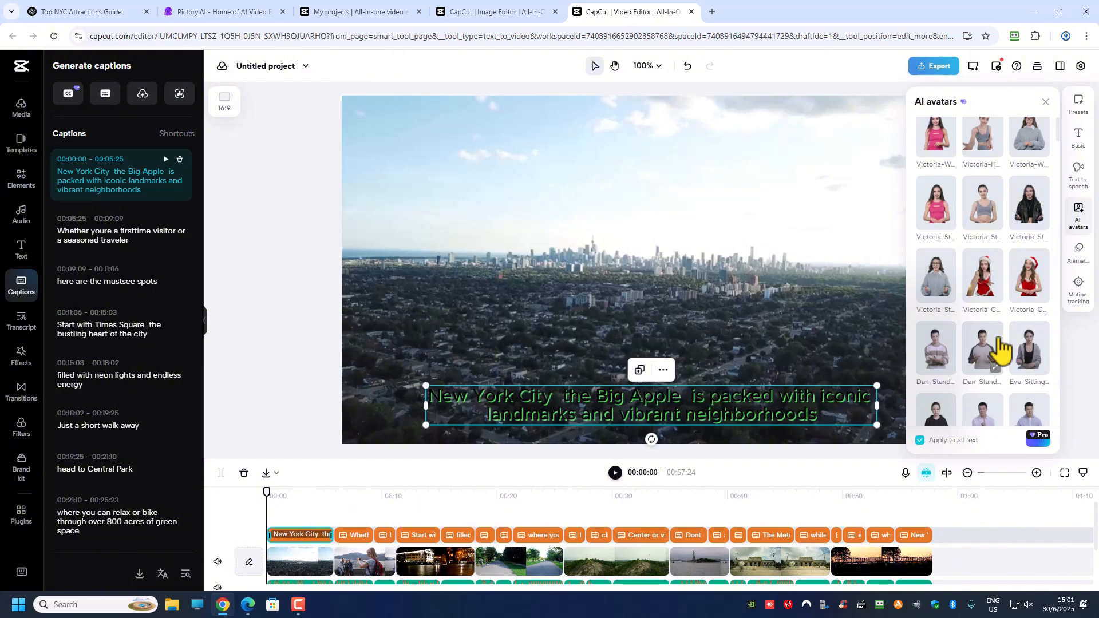
scroll(1001, 348, down, 2)
scroll(1000, 346, down, 4)
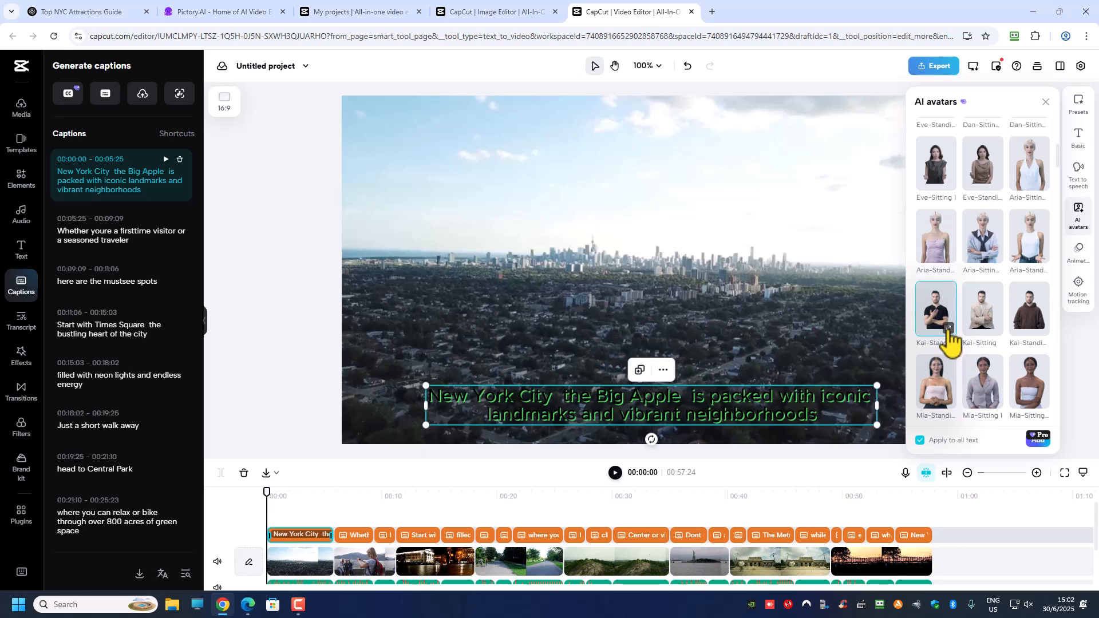
click(948, 329)
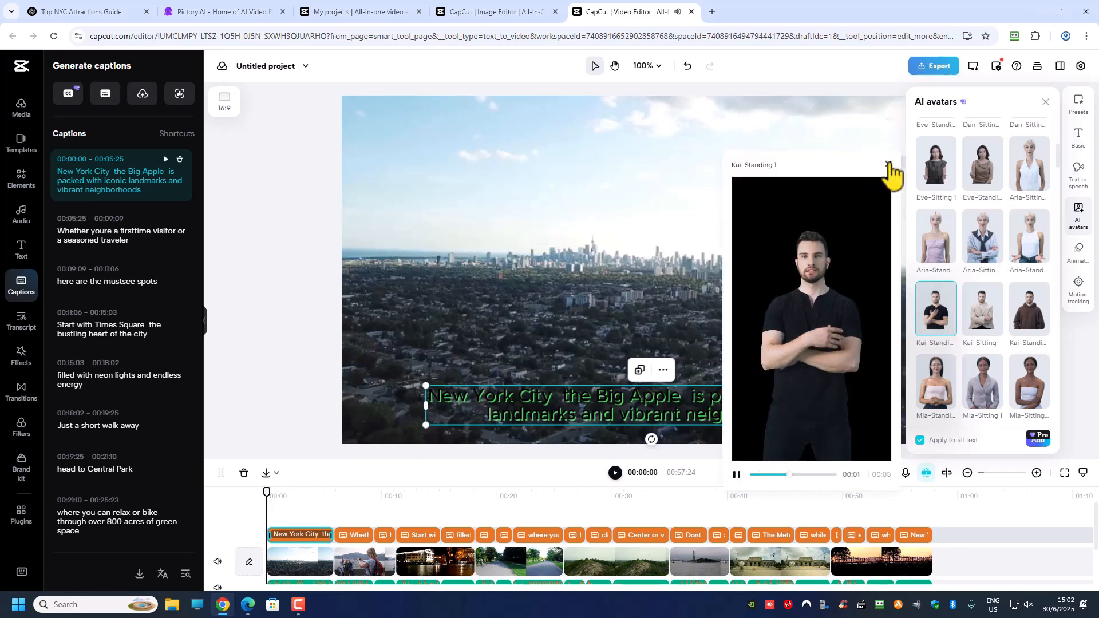
click(888, 166)
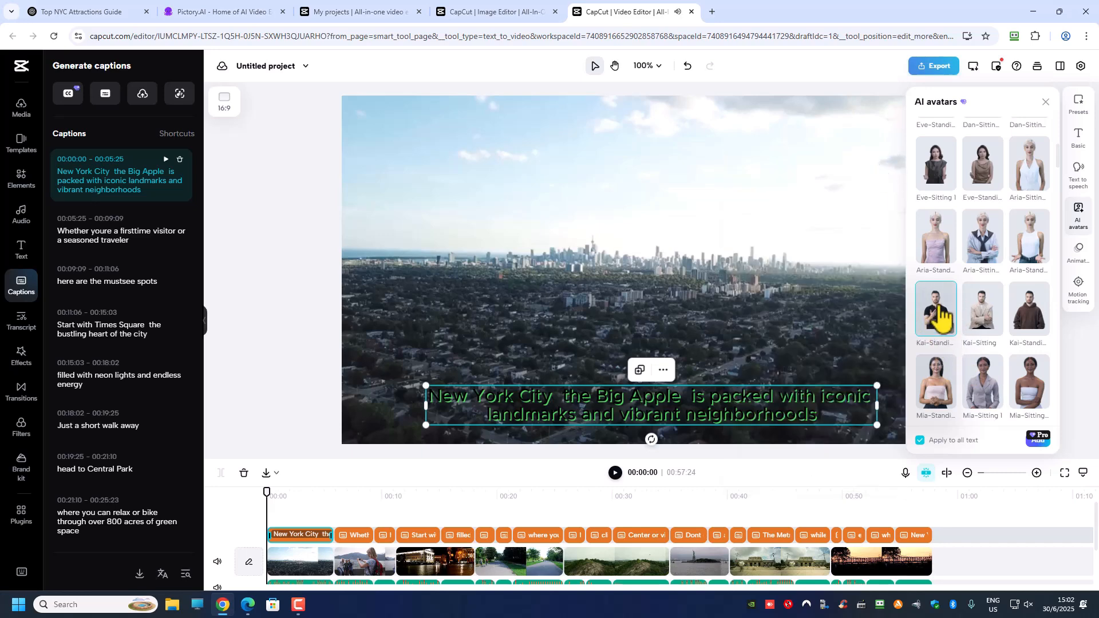
scroll(939, 315, down, 1)
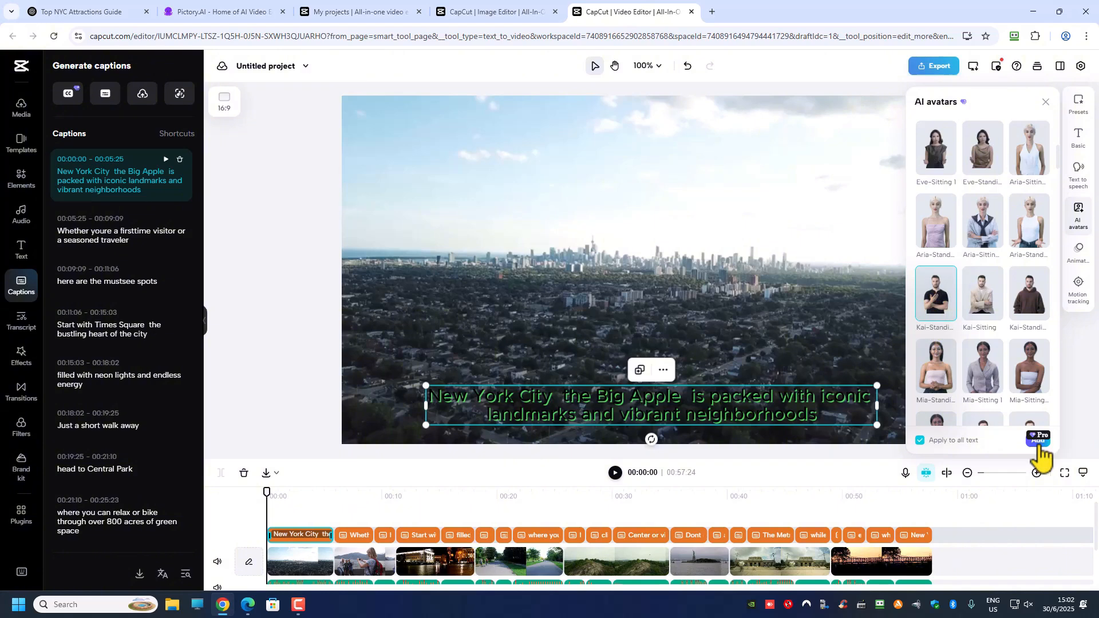
scroll(1018, 393, down, 3)
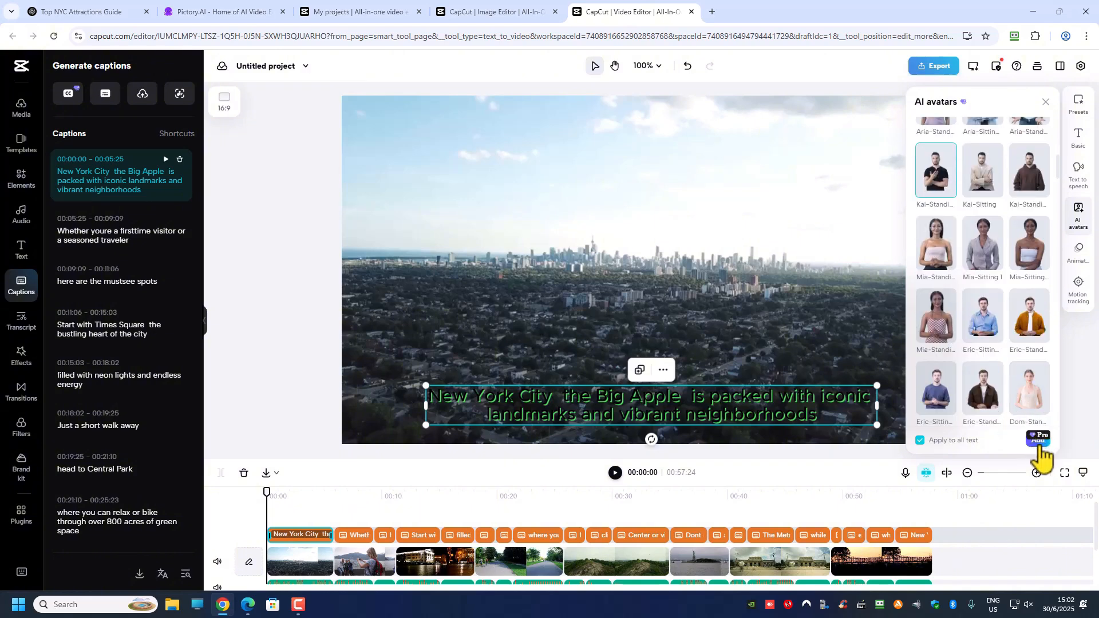
scroll(940, 298, up, 3)
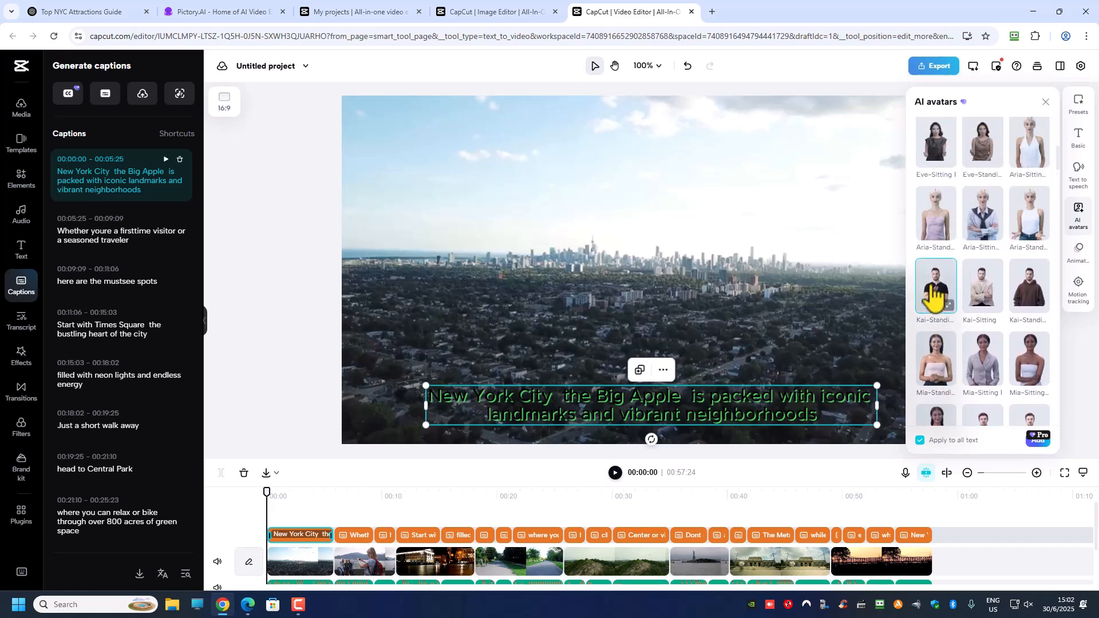
Try to add the Kai-Standing avatar in the black T-shirt with the option to apply it to all text
click(1038, 442)
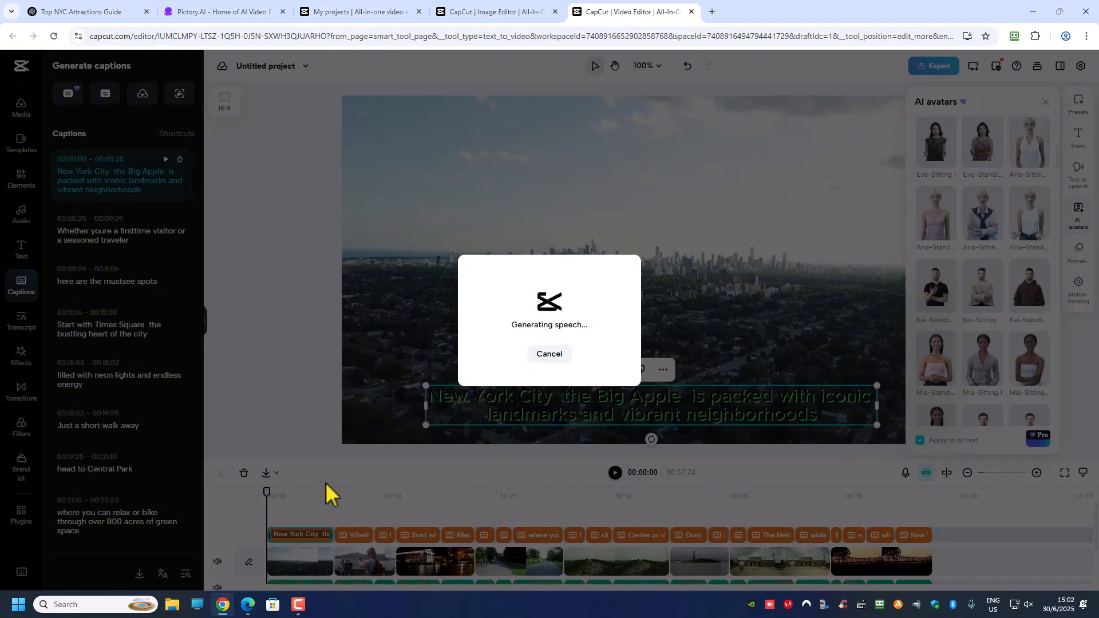
Switch to the Pictory pricing page in Edge and compare monthly and annual plan prices and what the Starter plan includes
click(248, 606)
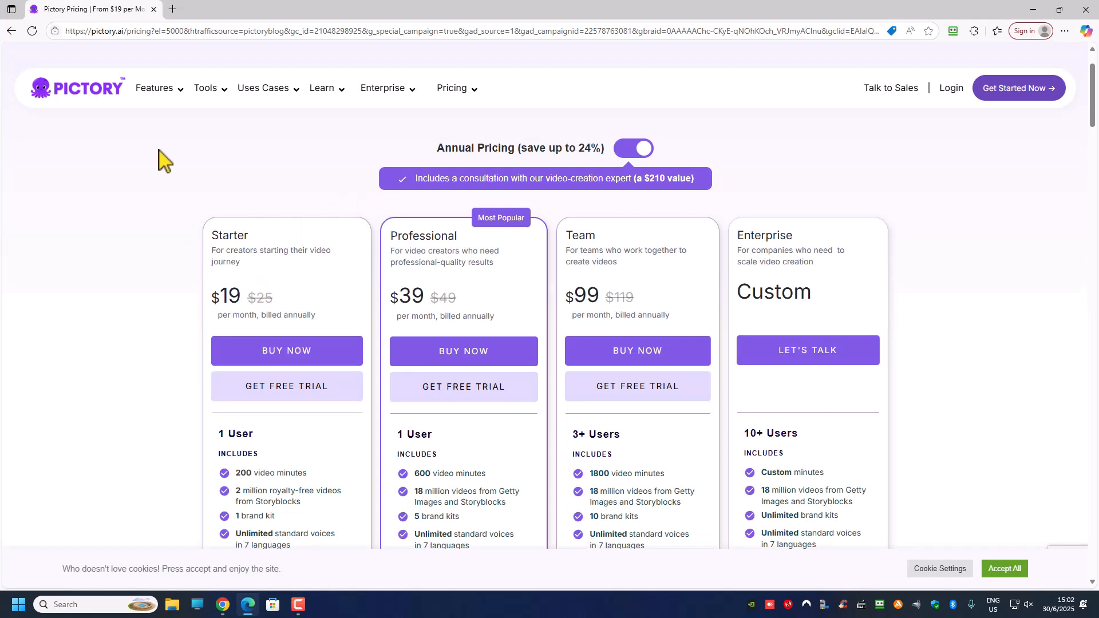
scroll(157, 146, up, 1)
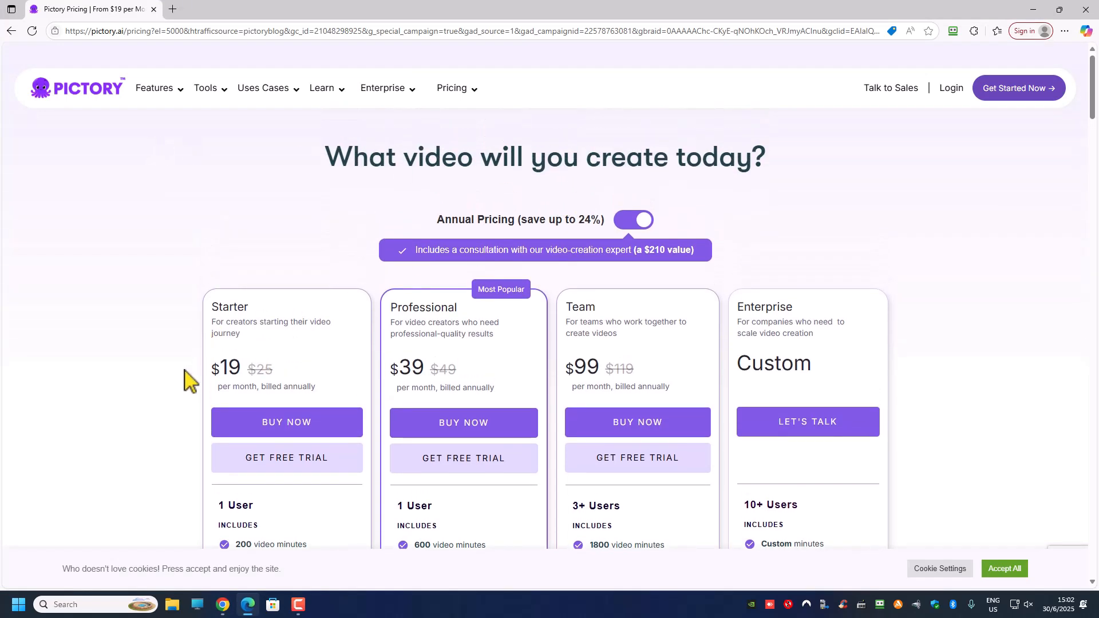
click(631, 223)
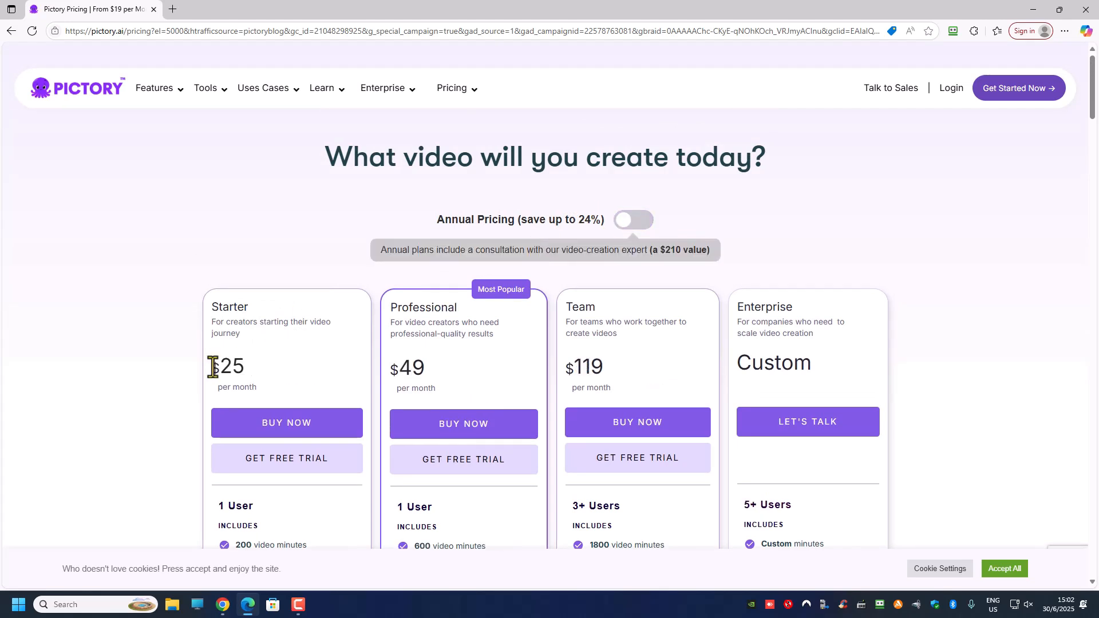
click(633, 223)
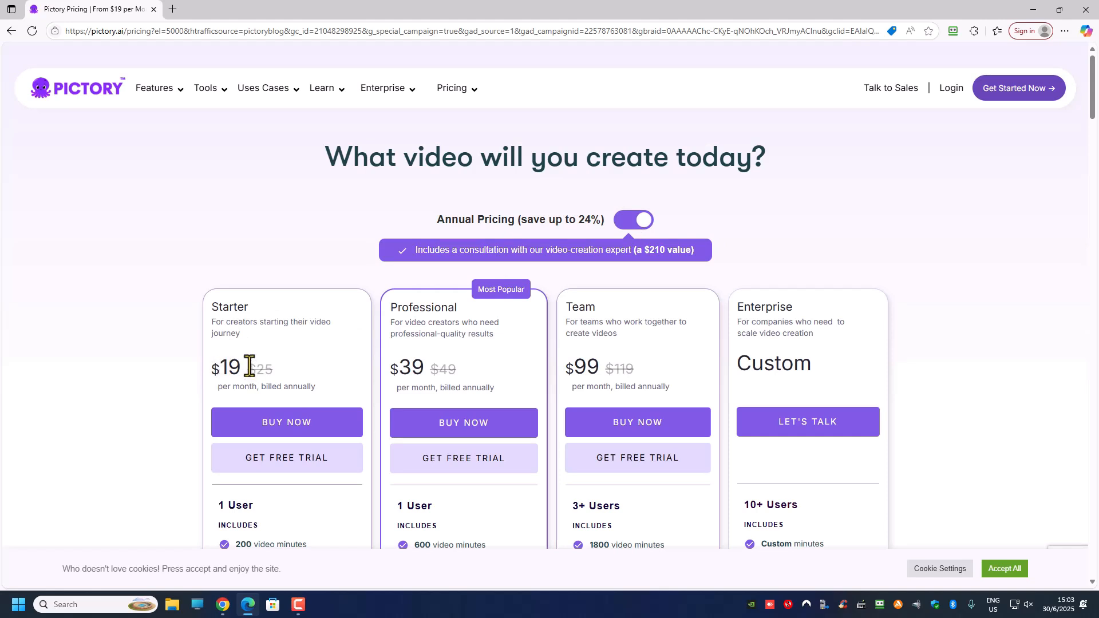
scroll(249, 366, down, 3)
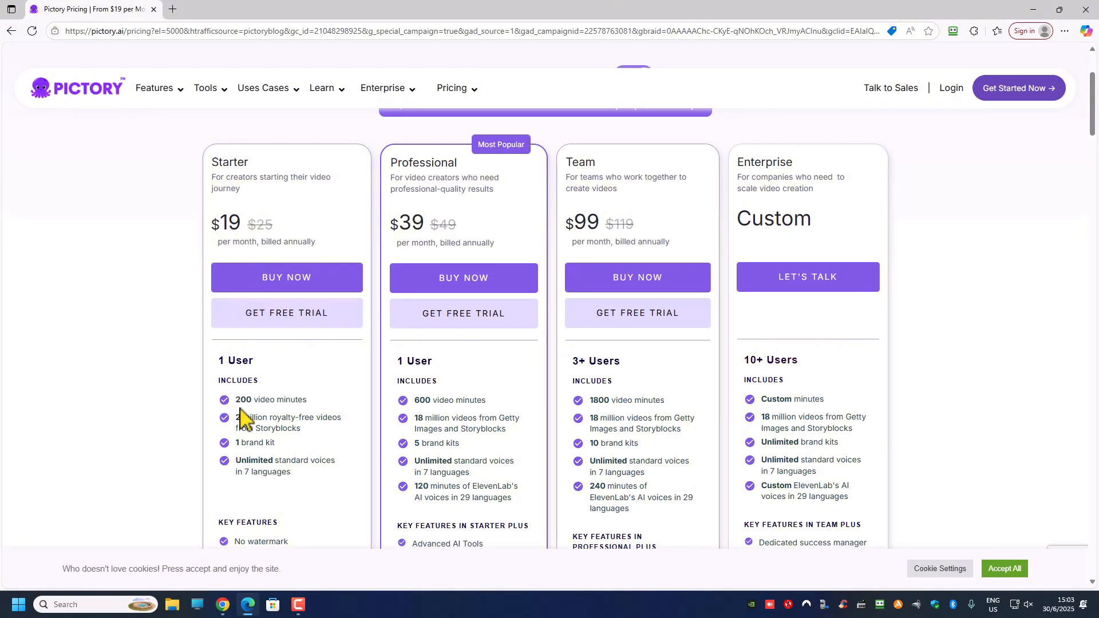
scroll(289, 404, up, 2)
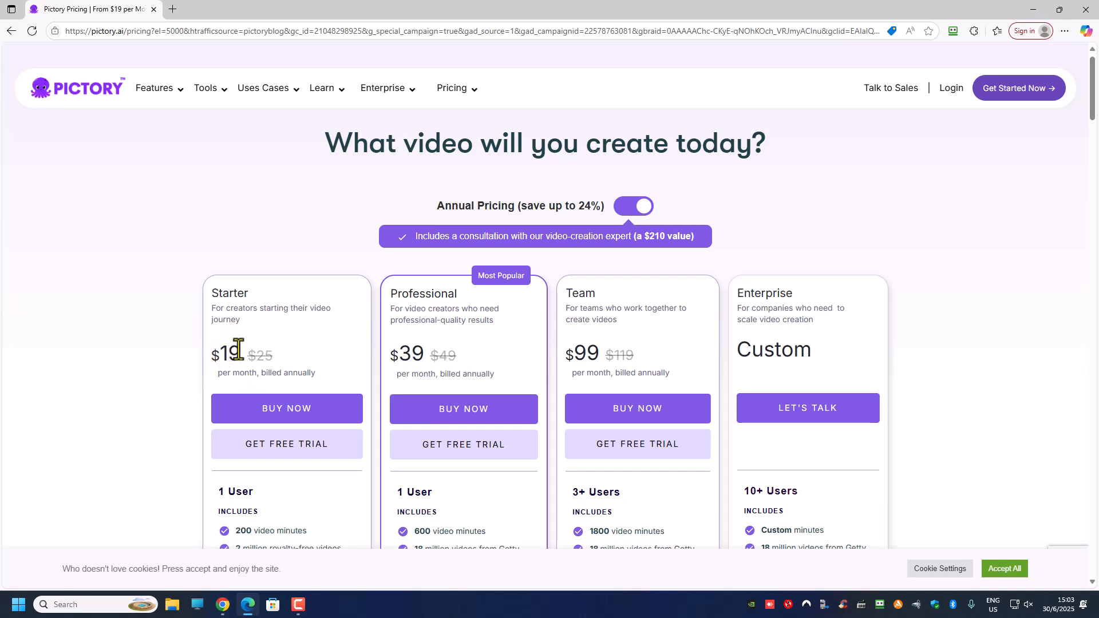
triple_click(244, 349)
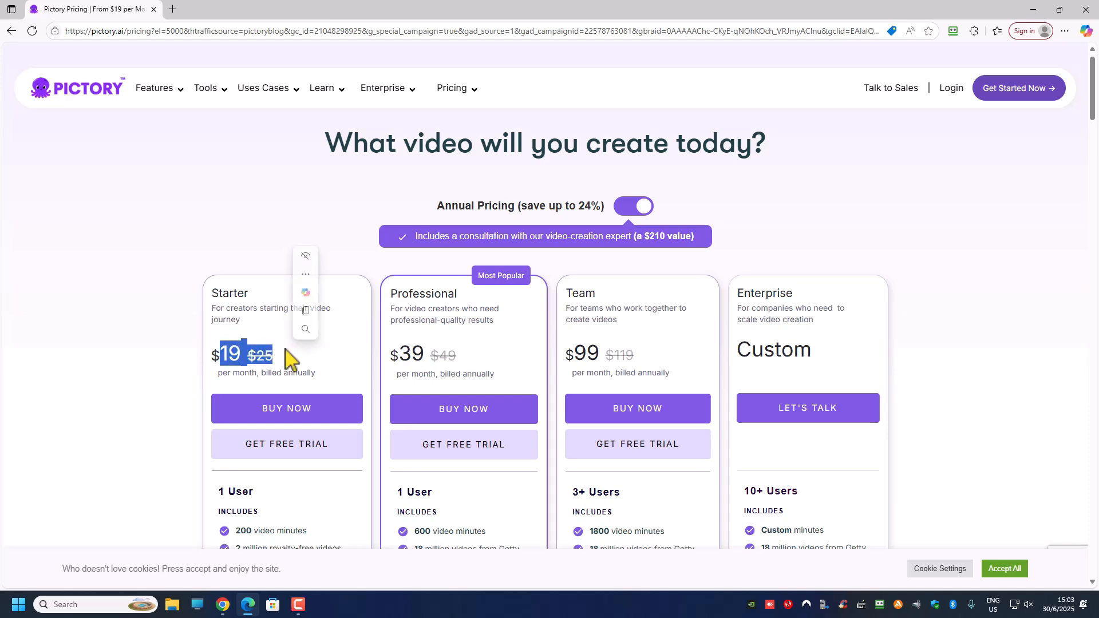
click(326, 365)
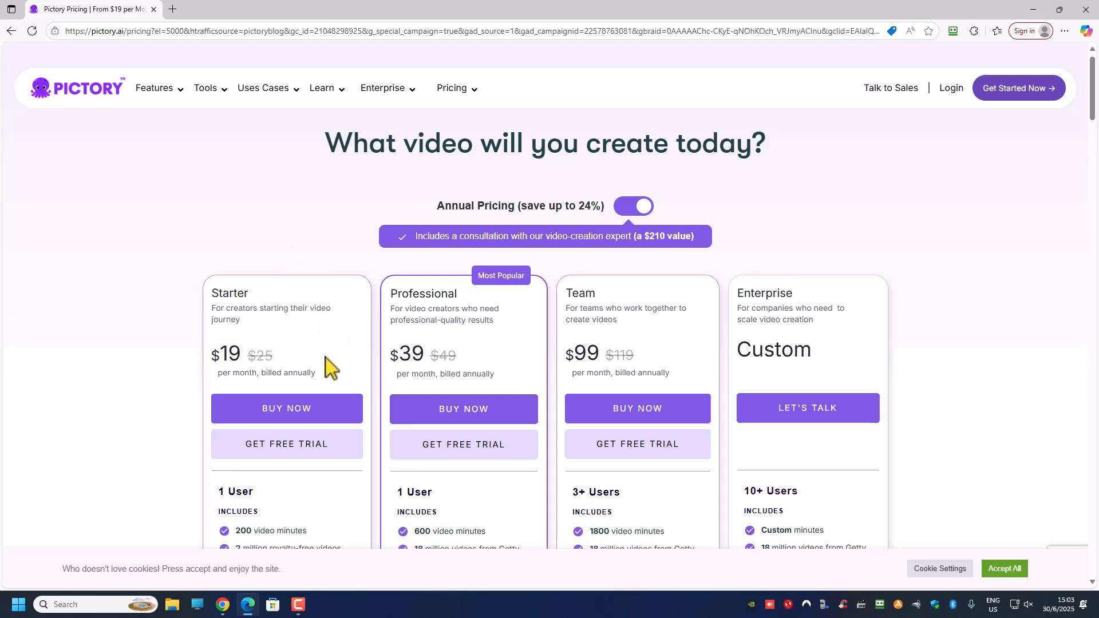
click(1033, 9)
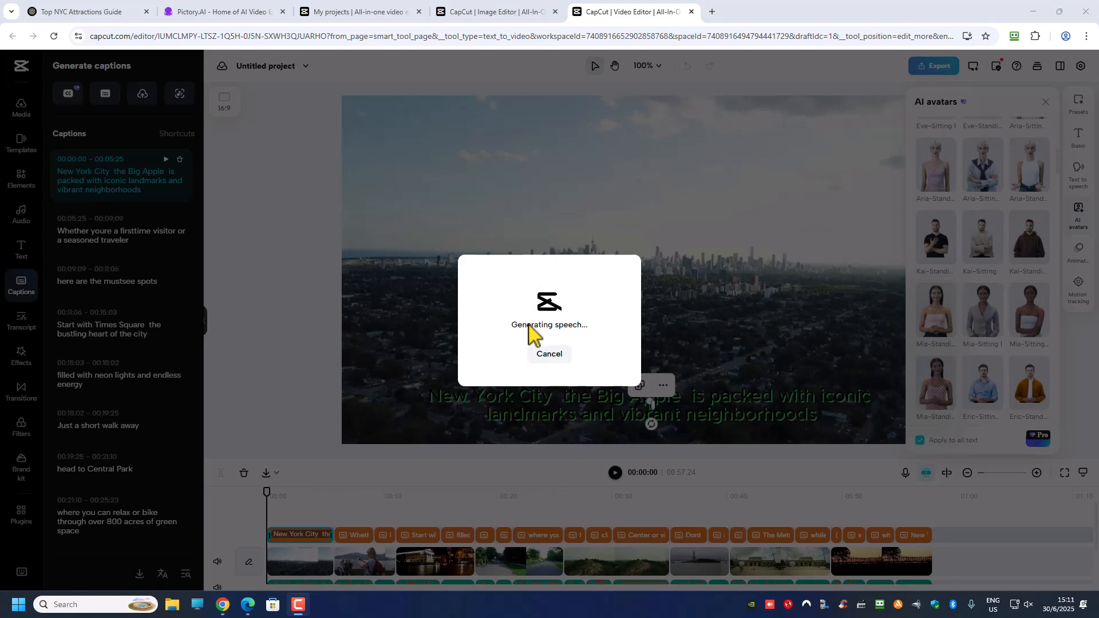
Cancel the avatar speech generation in CapCut and view the video's frames at 00:07:18 and 00:13:07
click(550, 355)
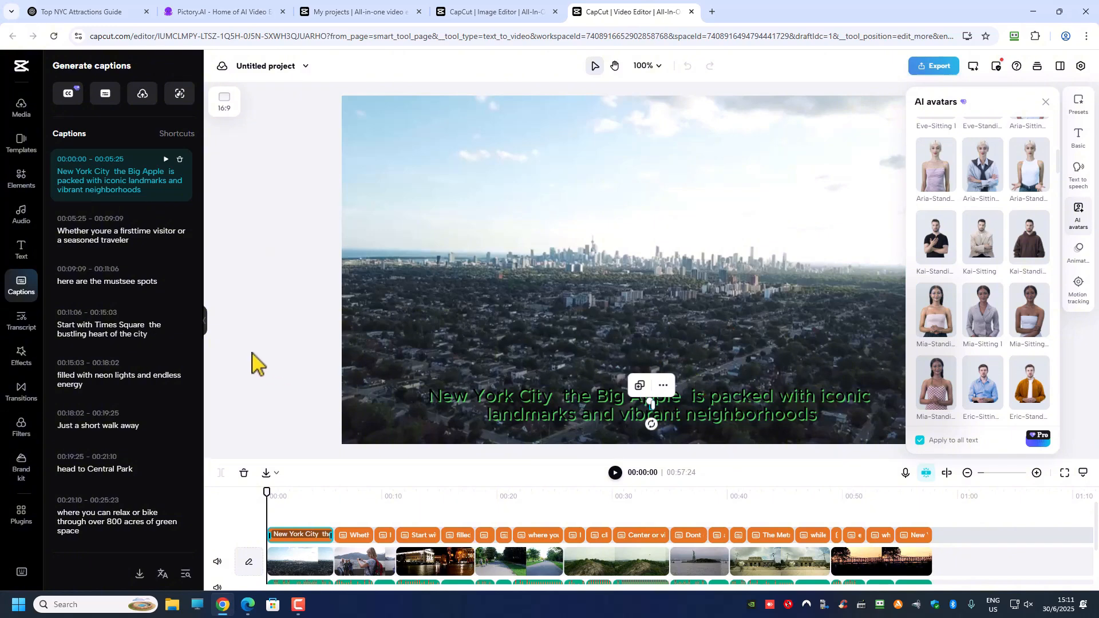
click(265, 361)
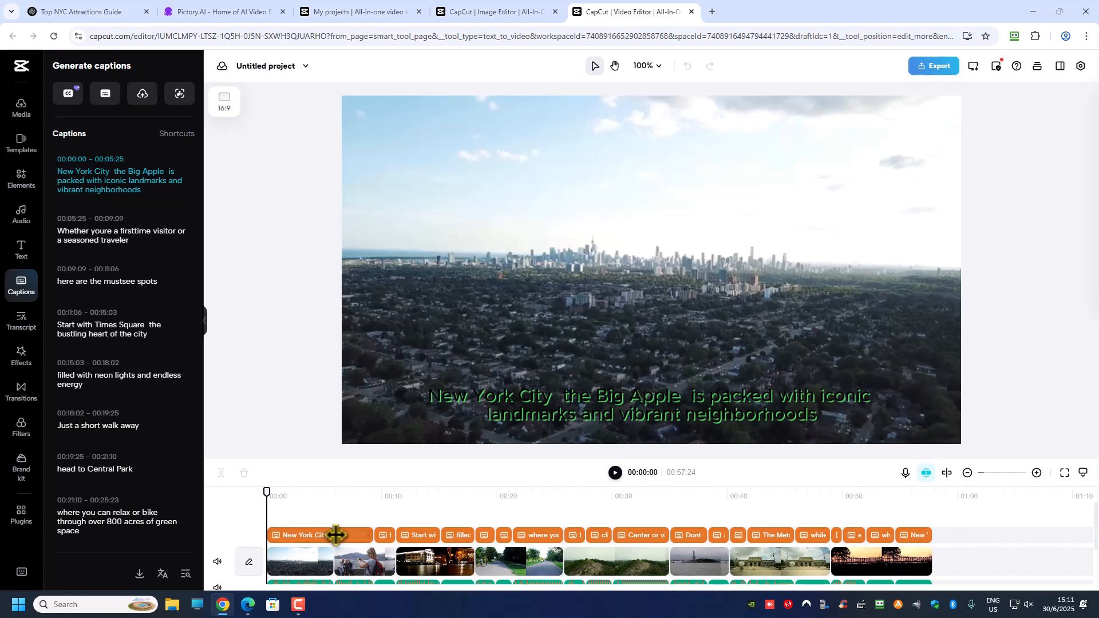
click(355, 503)
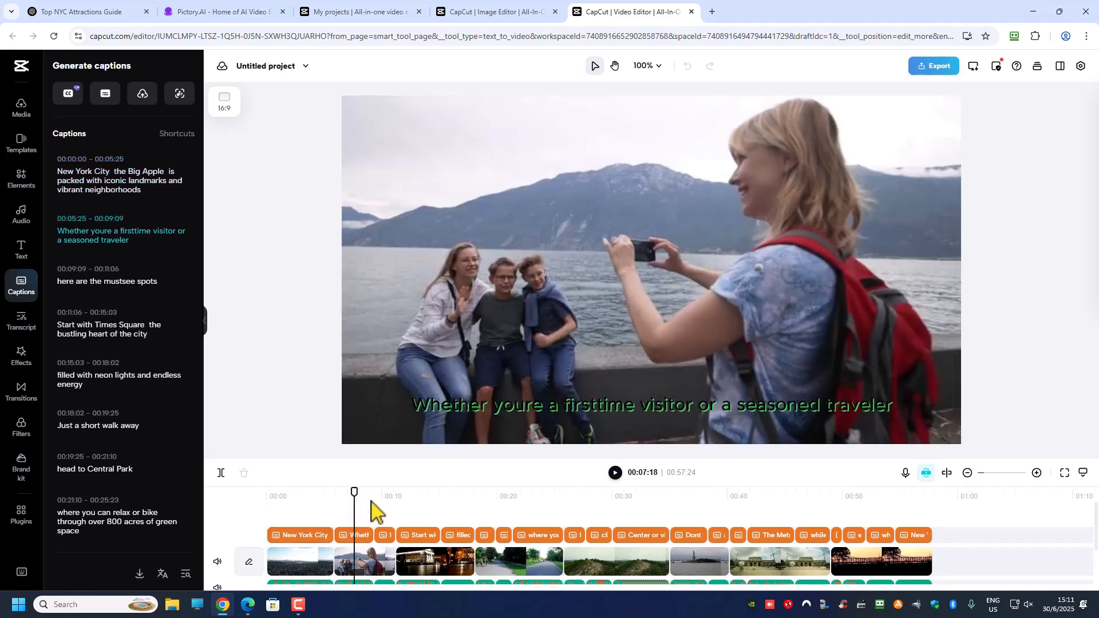
click(420, 504)
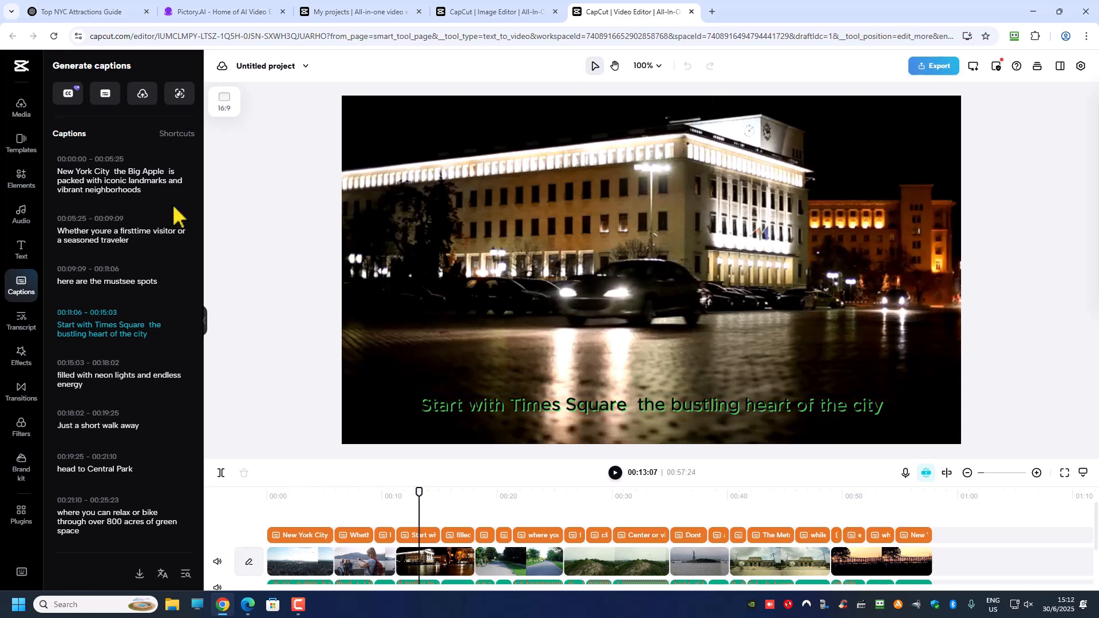
Search the elements library for "time square" and show all matching stock videos
click(21, 178)
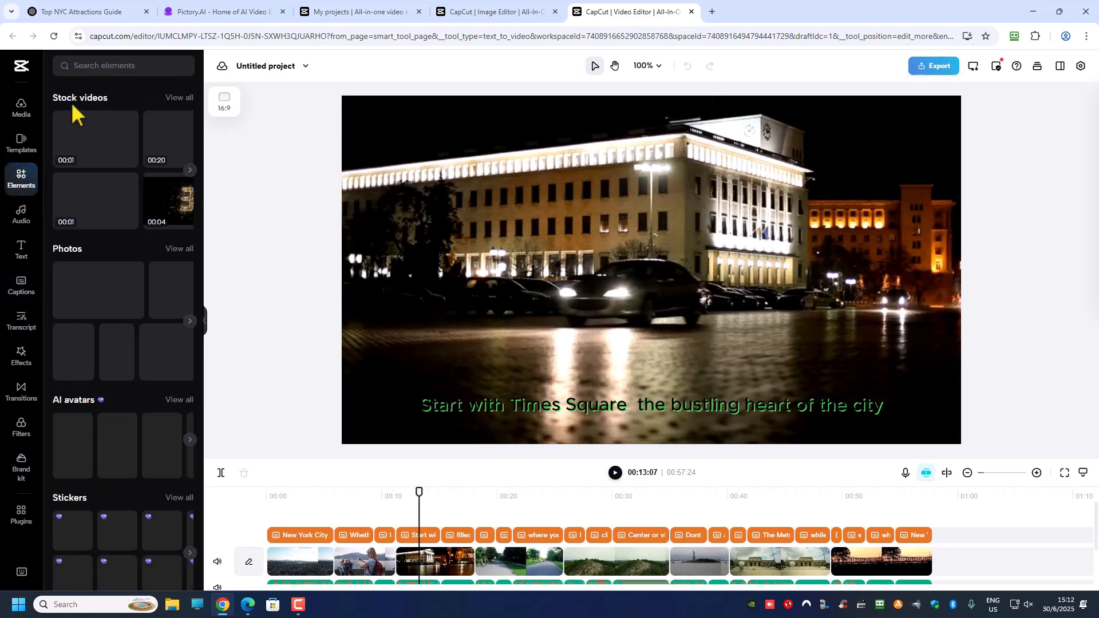
click(89, 65)
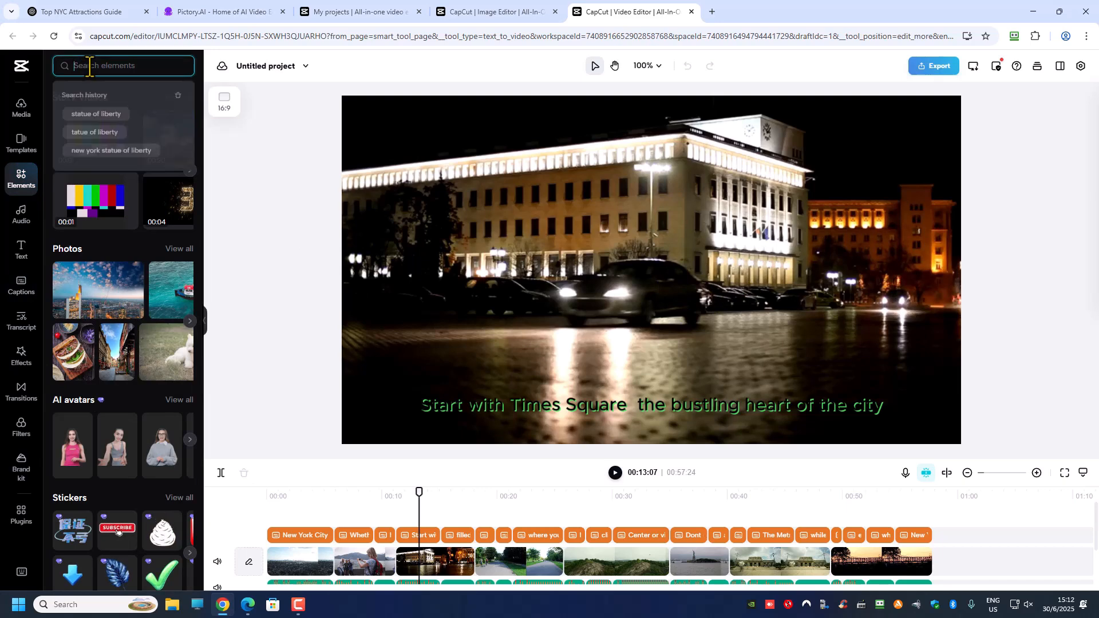
text(time)
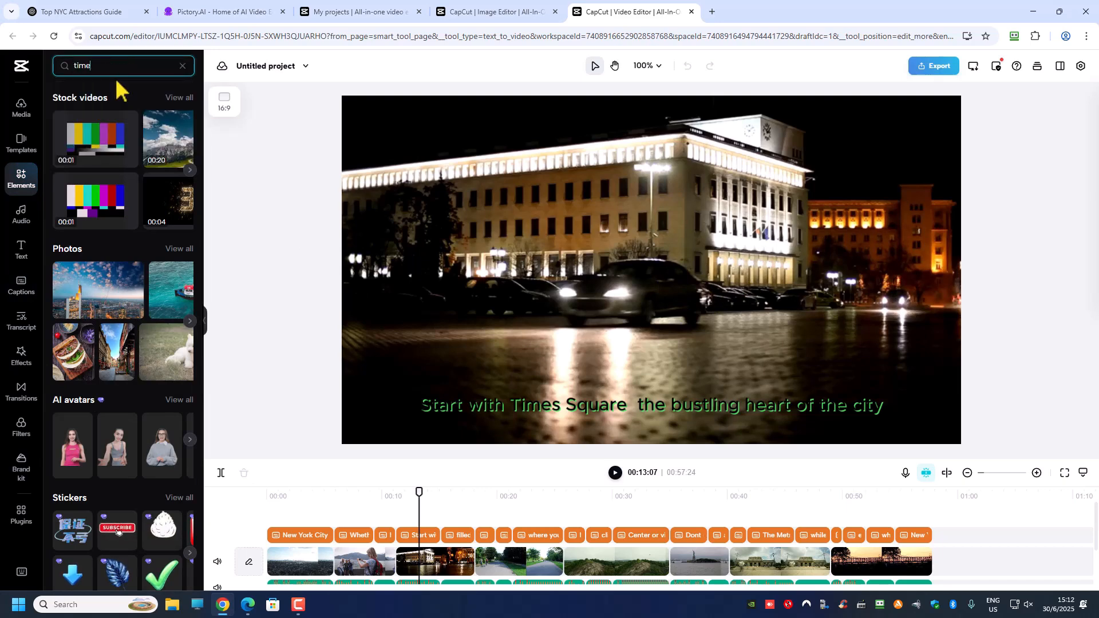
text( square)
key(Return)
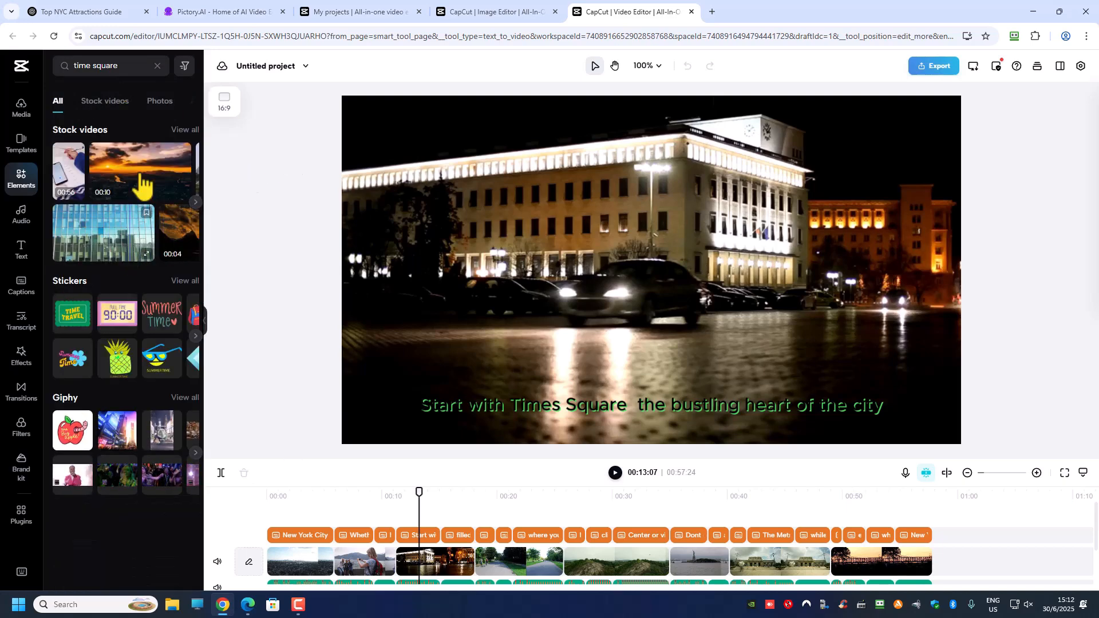
click(184, 129)
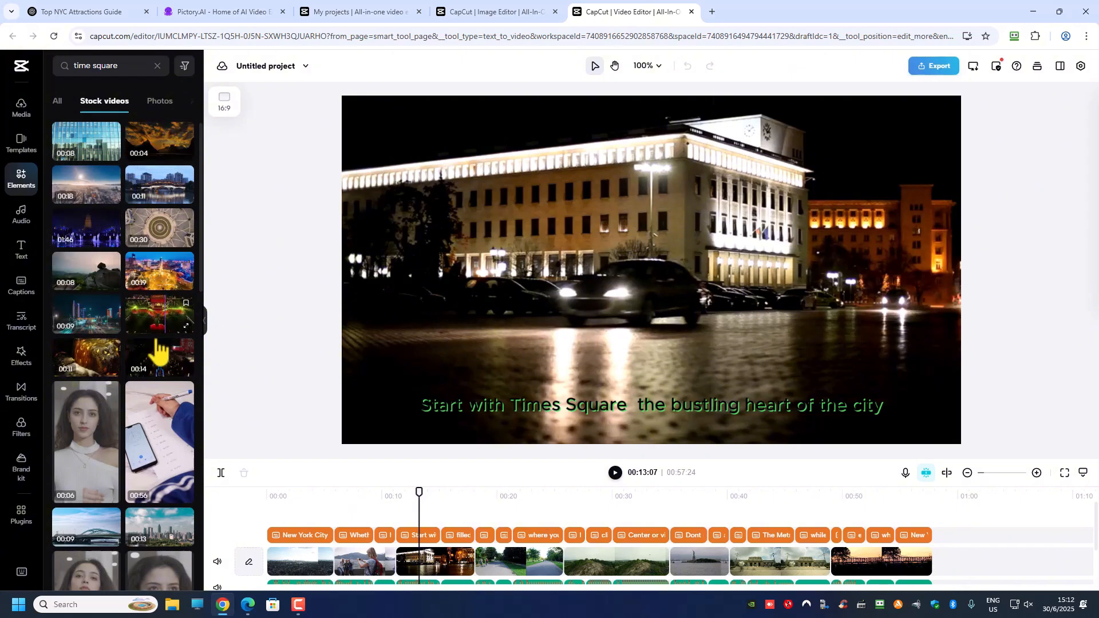
Examine the "time square" stock video results for a clip that suits the Times Square scene
scroll(139, 318, down, 5)
scroll(139, 318, down, 5)
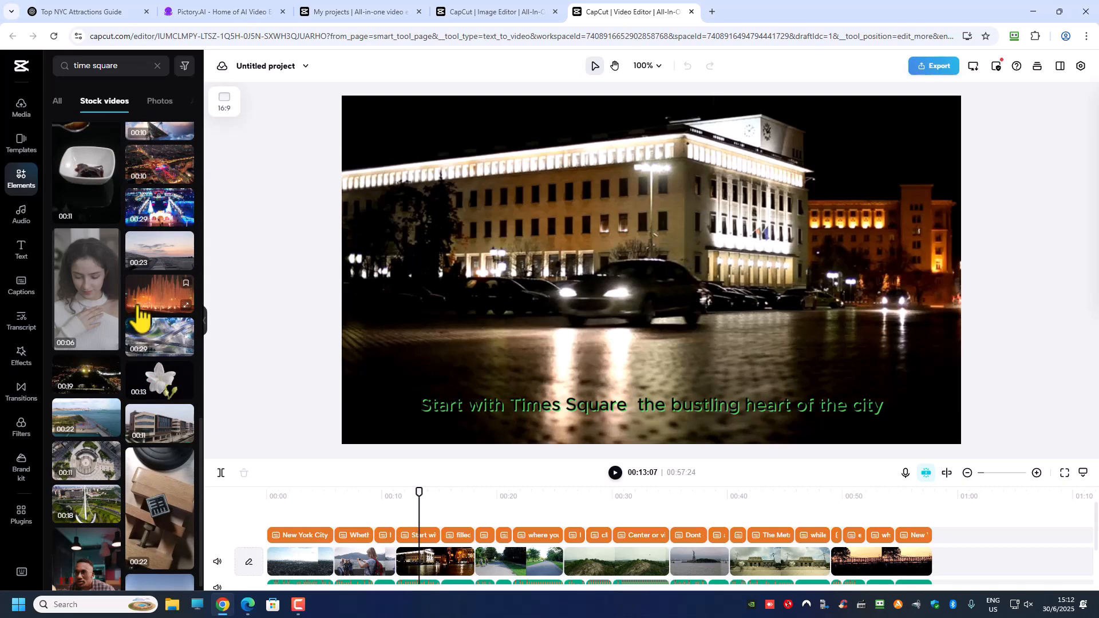
scroll(139, 317, down, 8)
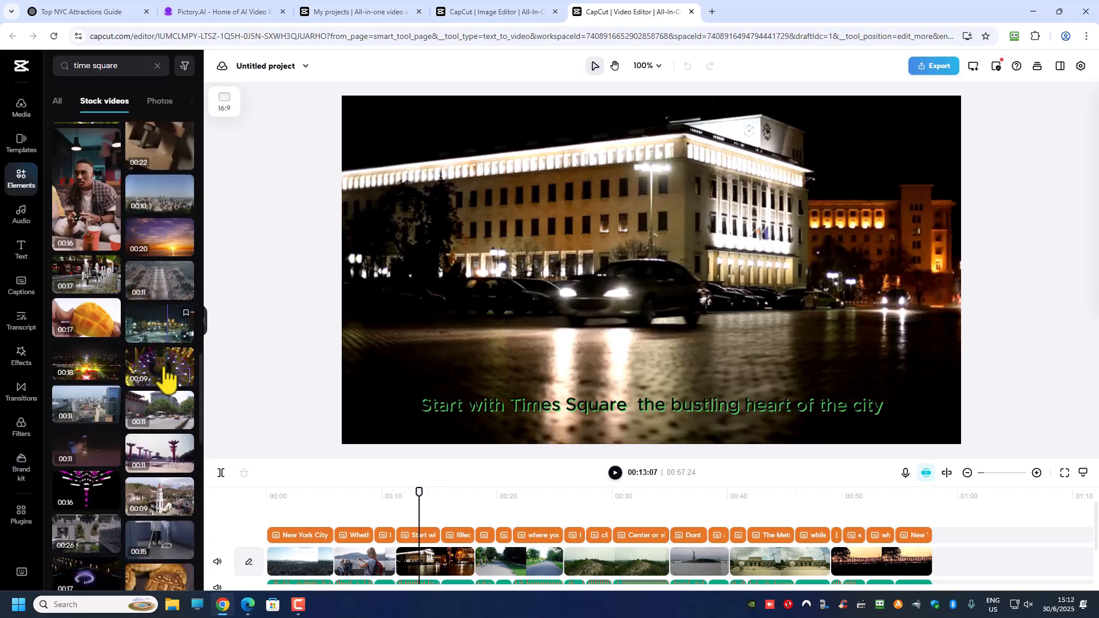
scroll(165, 366, down, 3)
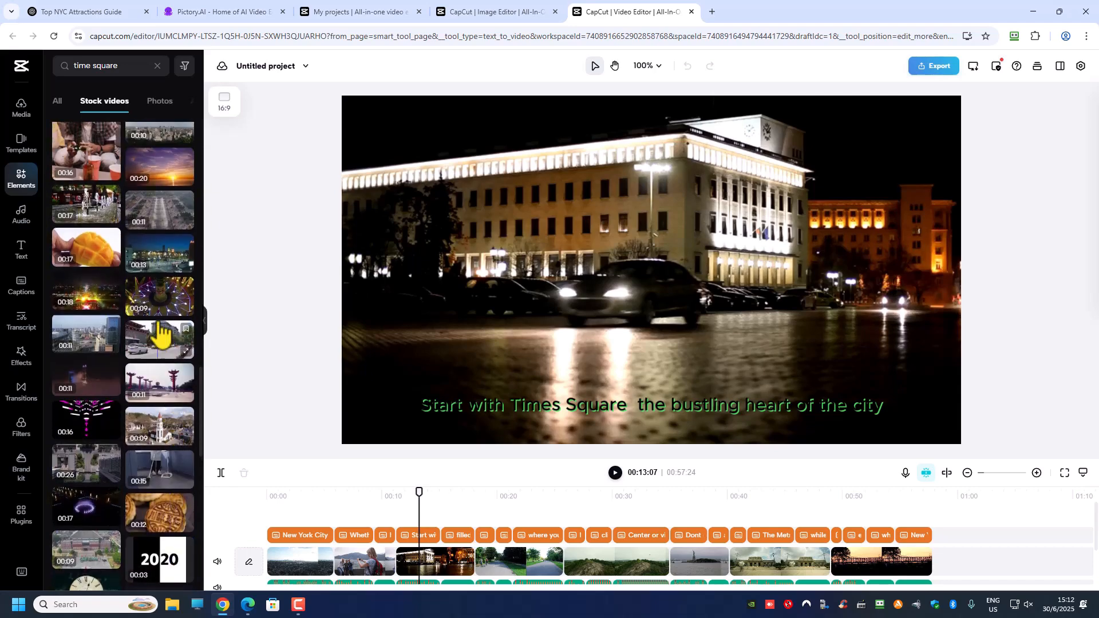
scroll(166, 306, down, 6)
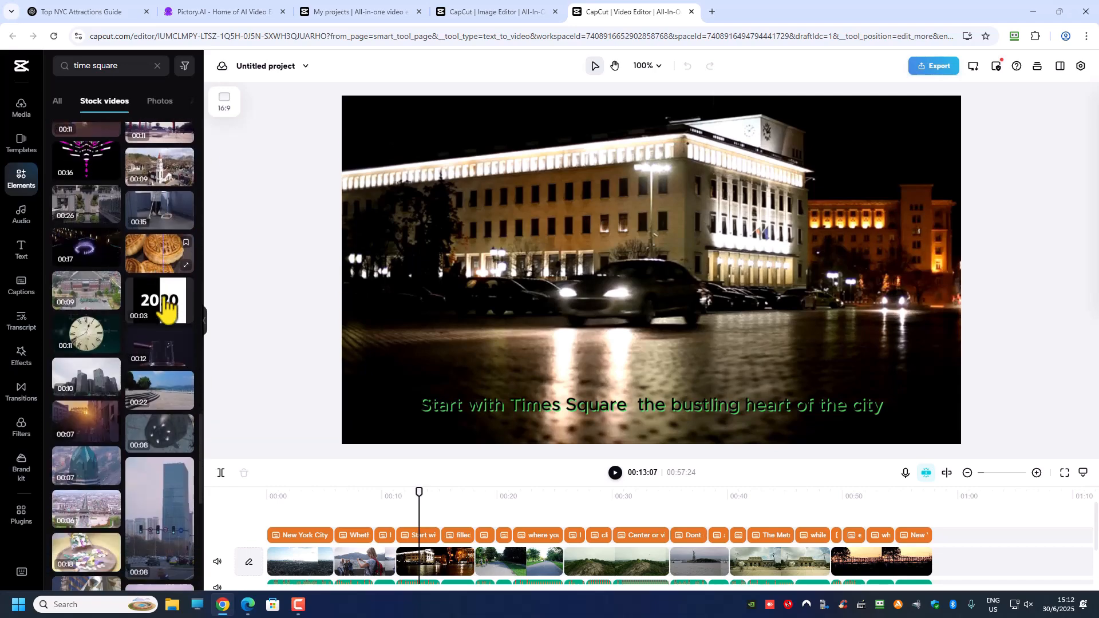
scroll(166, 306, down, 15)
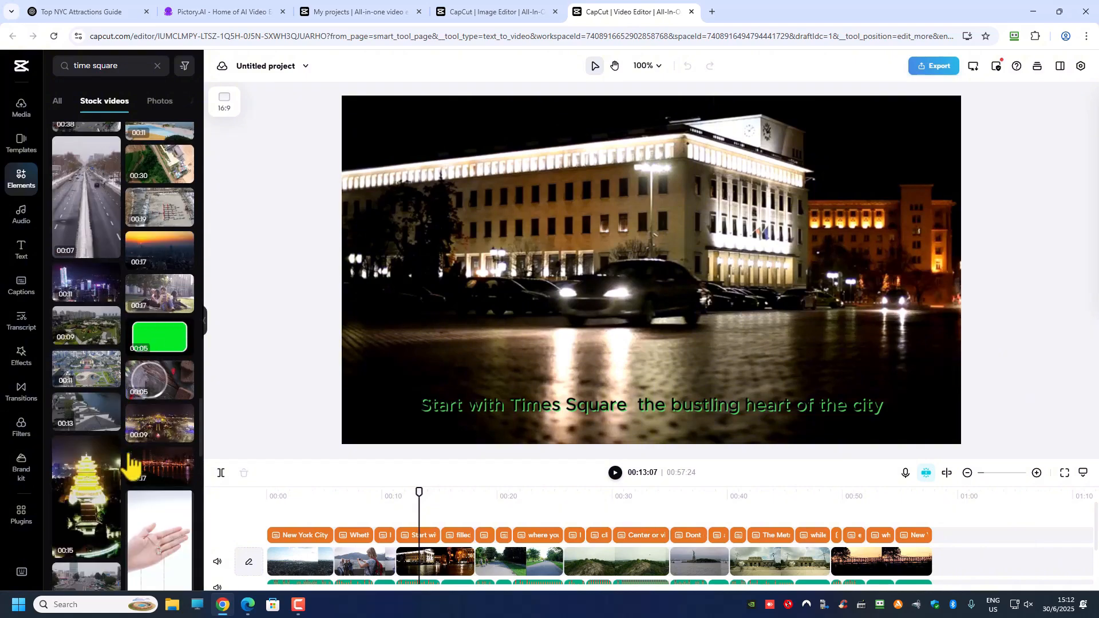
scroll(126, 343, down, 5)
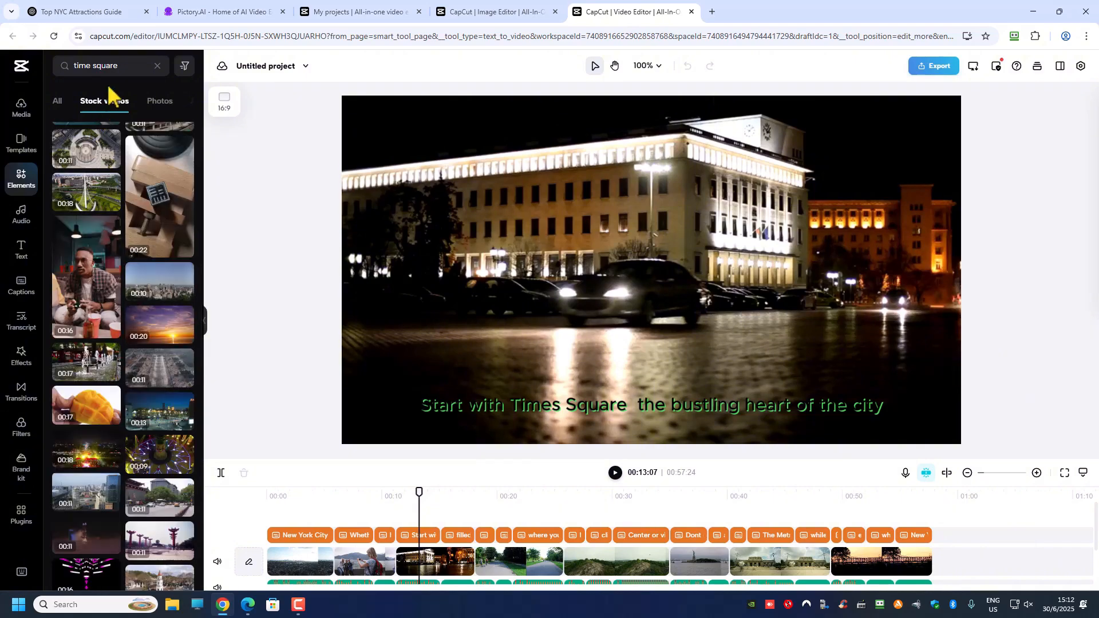
Refine the stock video search to "times square" and to "new york times square", and look through the resulting clips
click(96, 68)
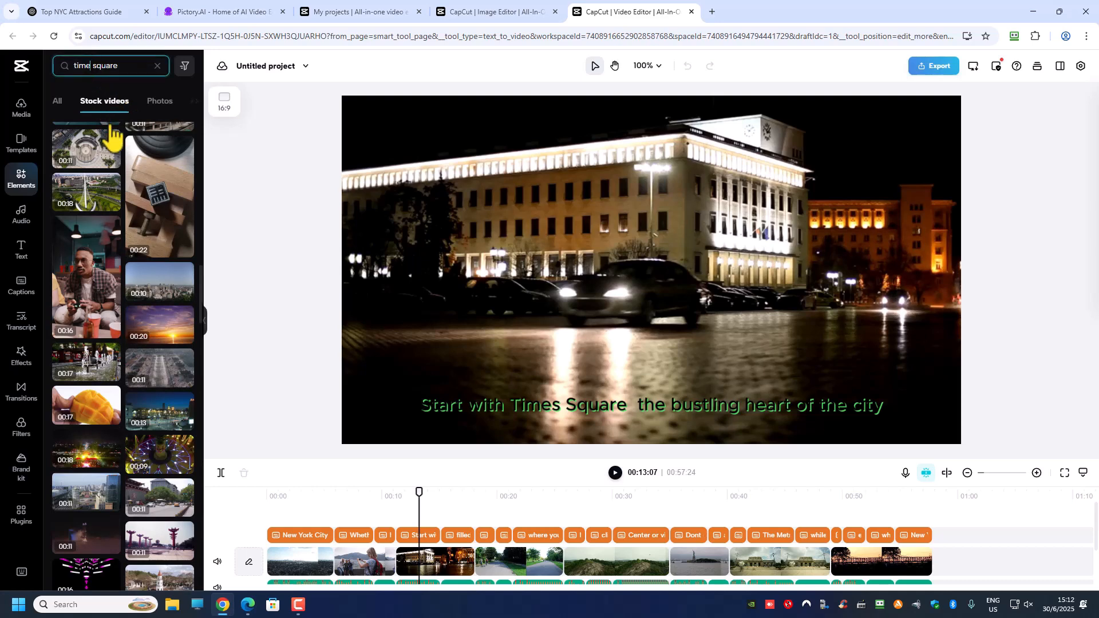
key(Return)
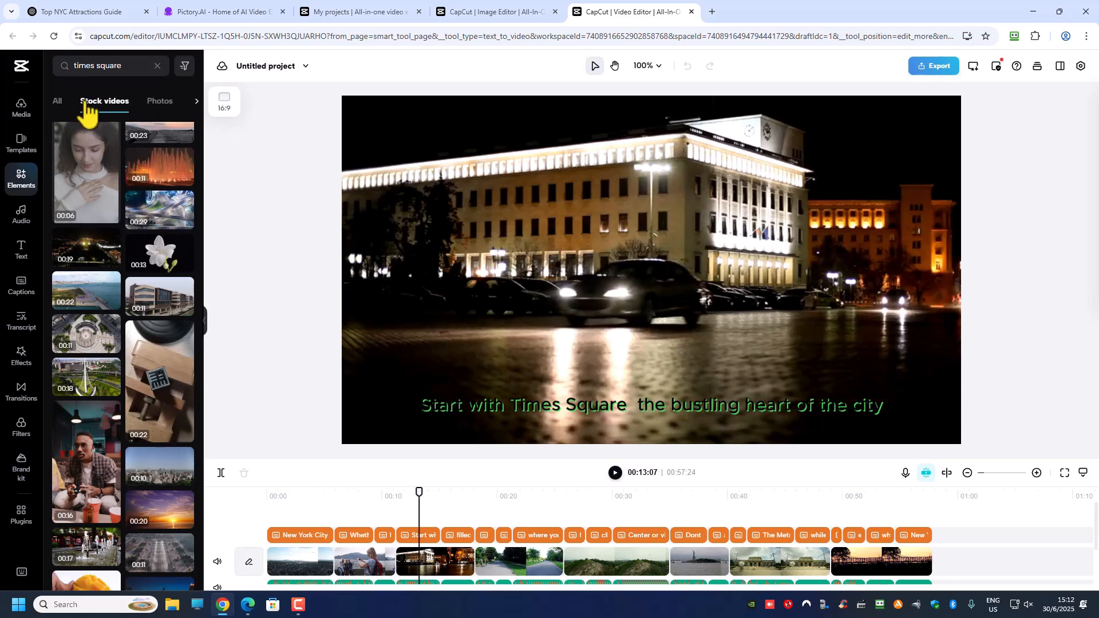
click(95, 65)
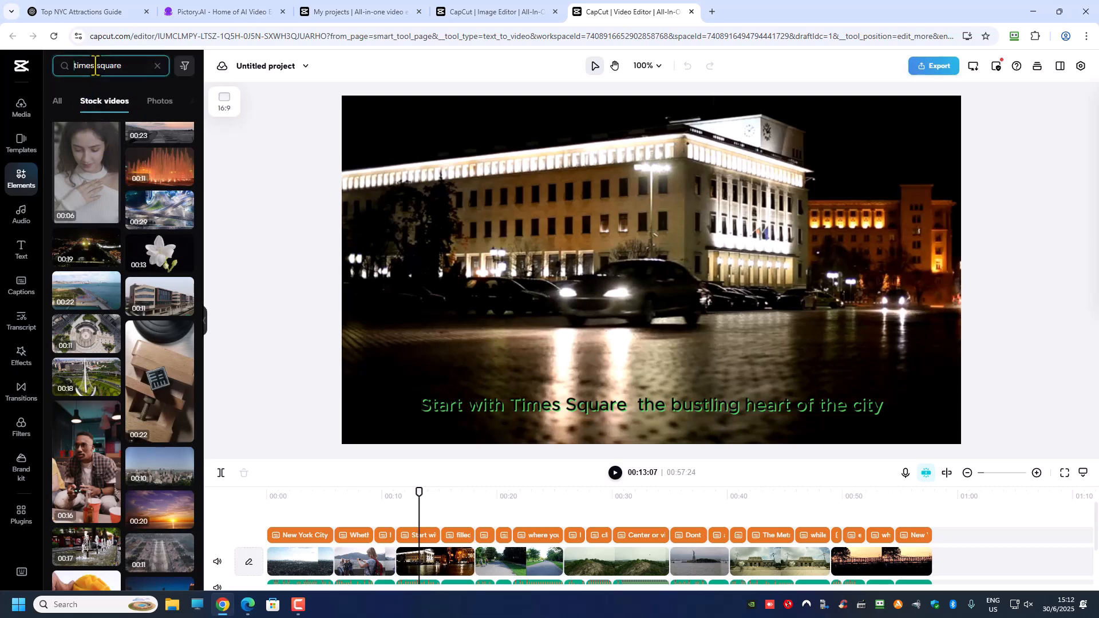
text(new york)
key(Return)
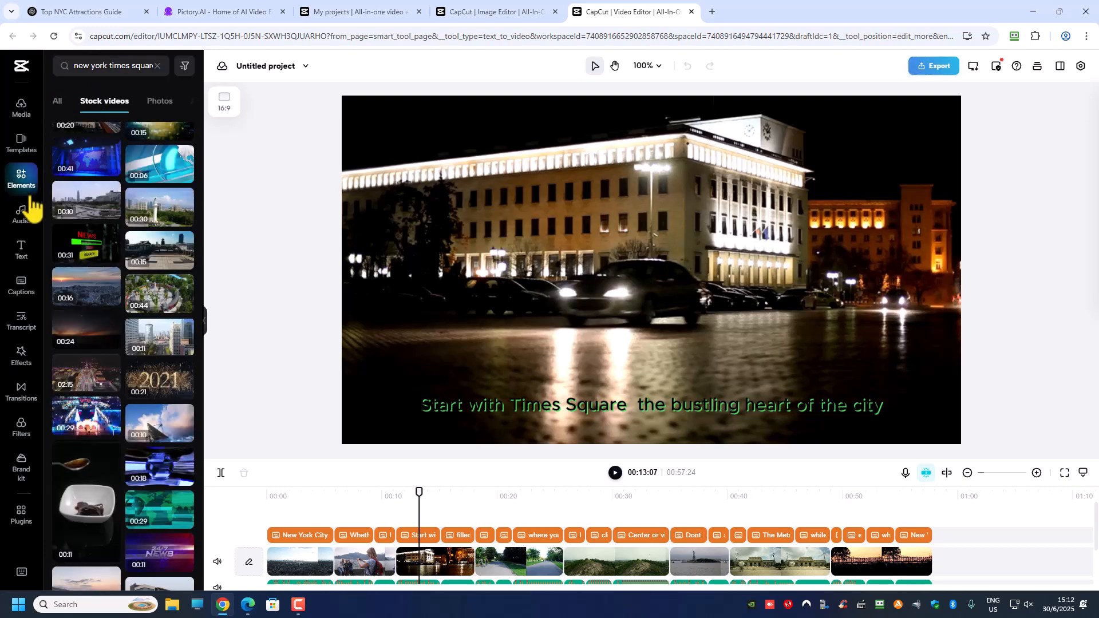
scroll(70, 238, up, 7)
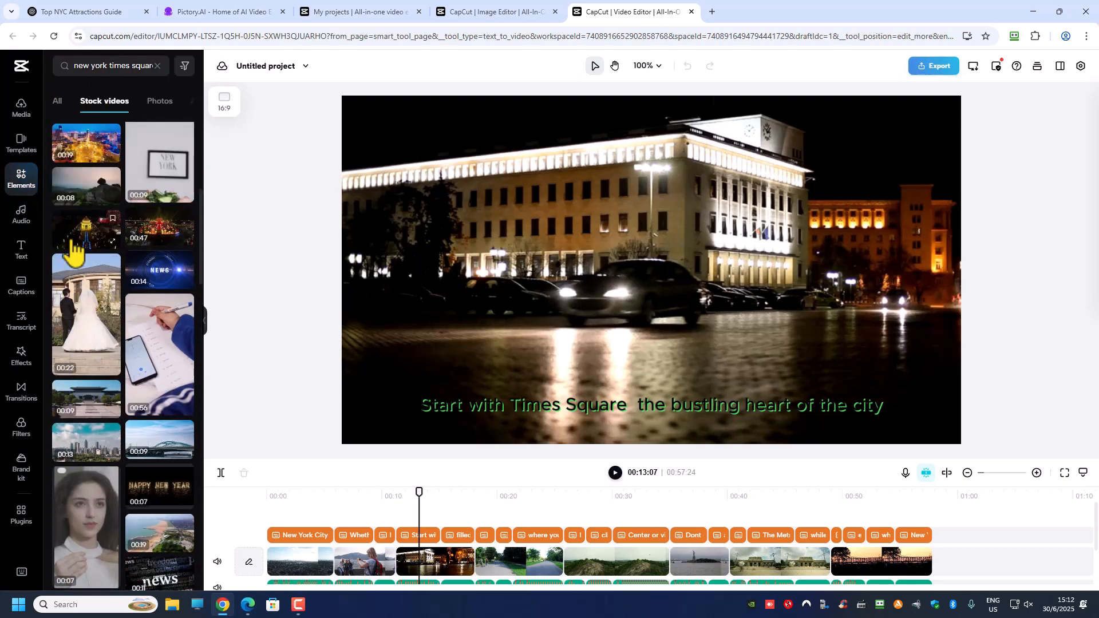
scroll(73, 249, up, 6)
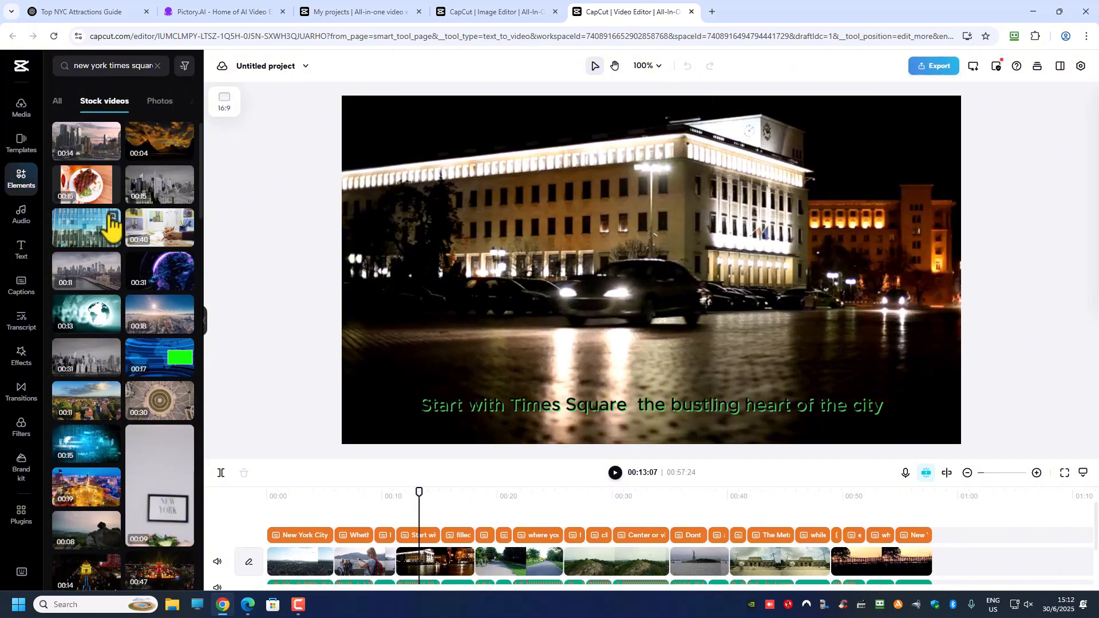
scroll(112, 229, down, 6)
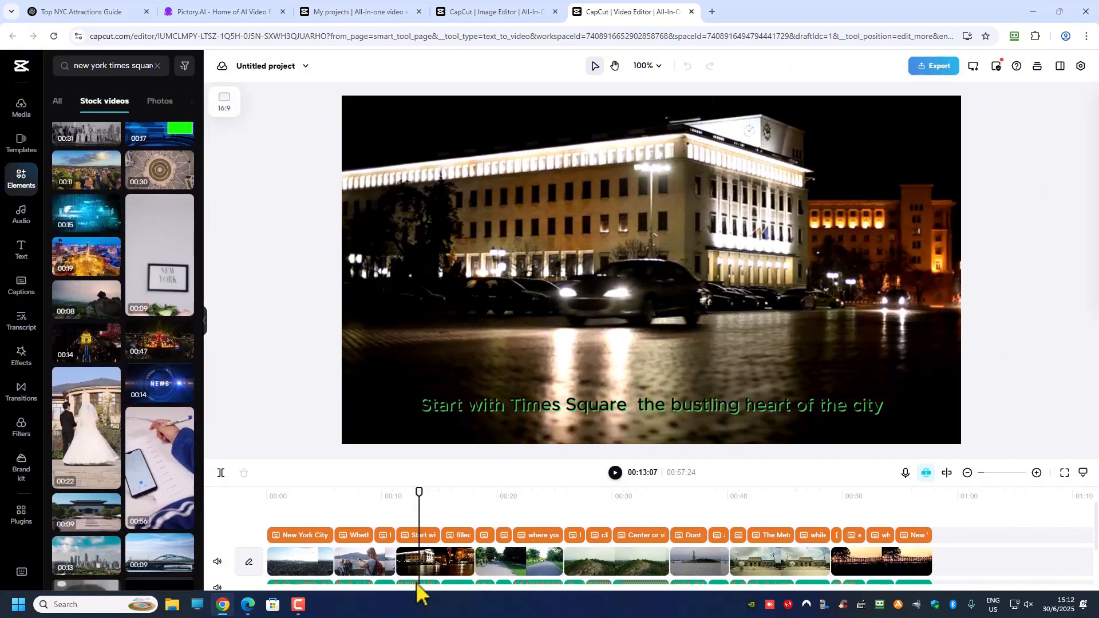
Select the night street clip in the Times Square scene and view its start at 00:11:16 and its end at 00:18:02
click(435, 562)
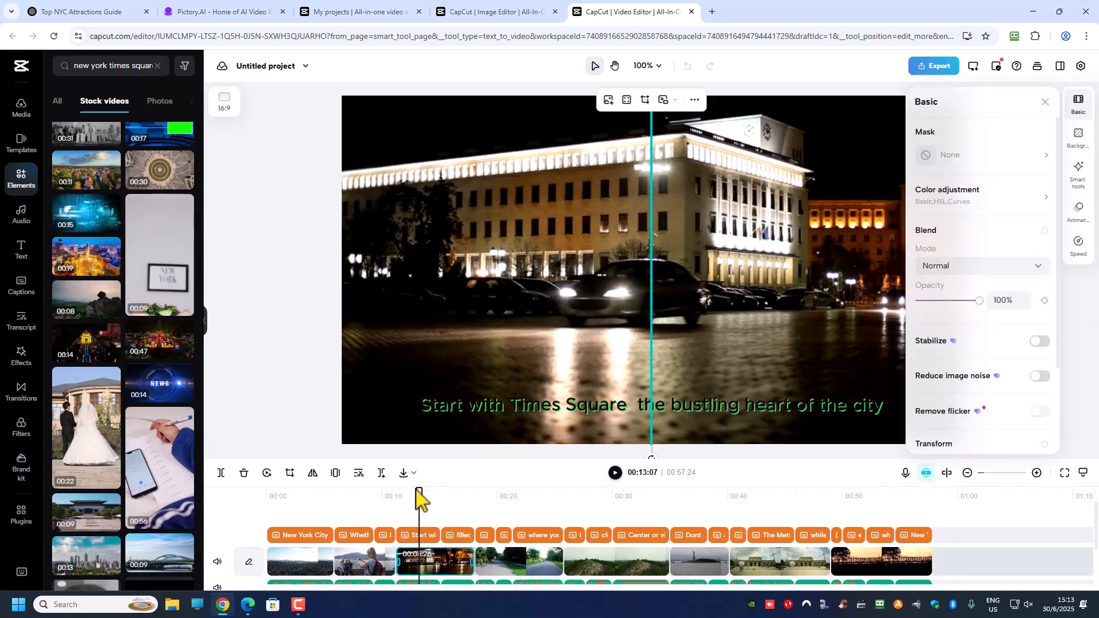
drag(420, 491, 400, 508)
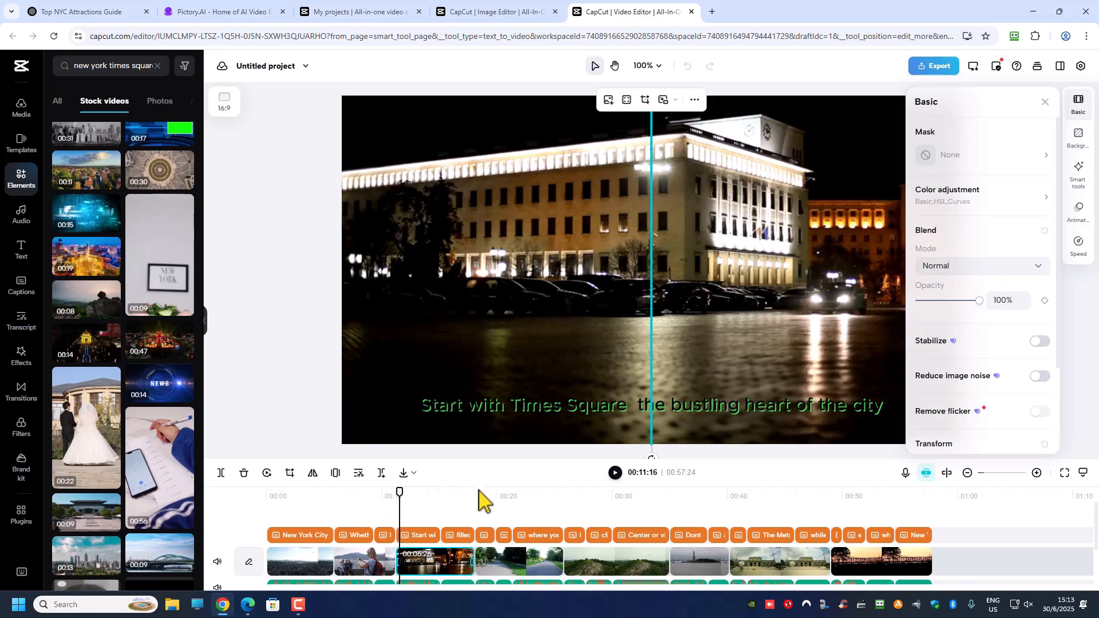
drag(464, 498, 475, 497)
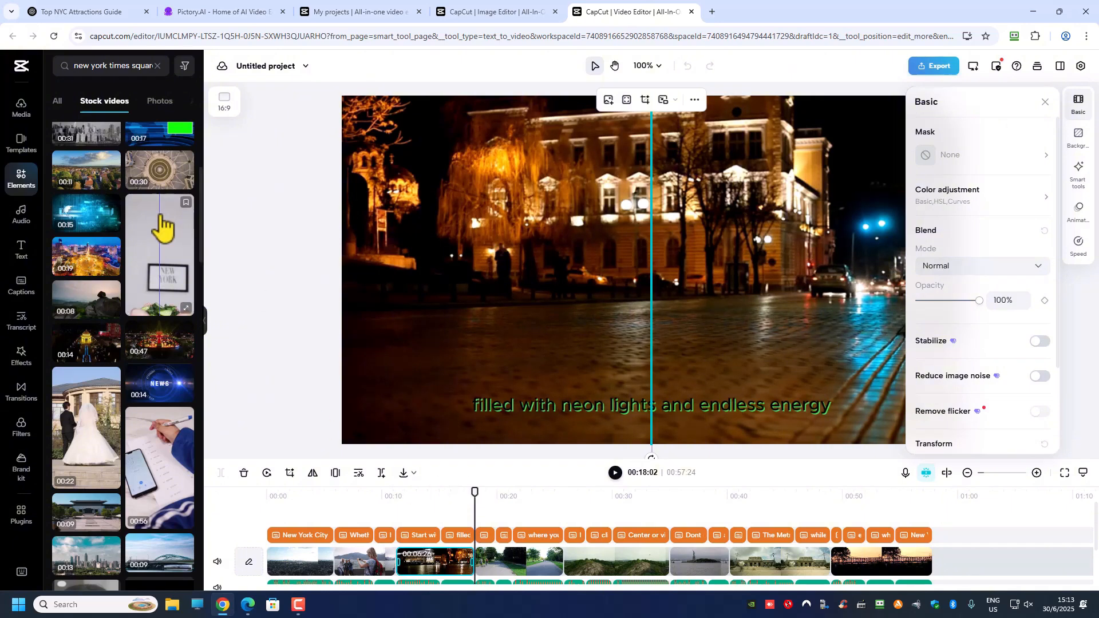
Insert the 19-second aerial night city square stock clip at 00:11:06, where the Times Square scene starts
scroll(95, 212, up, 4)
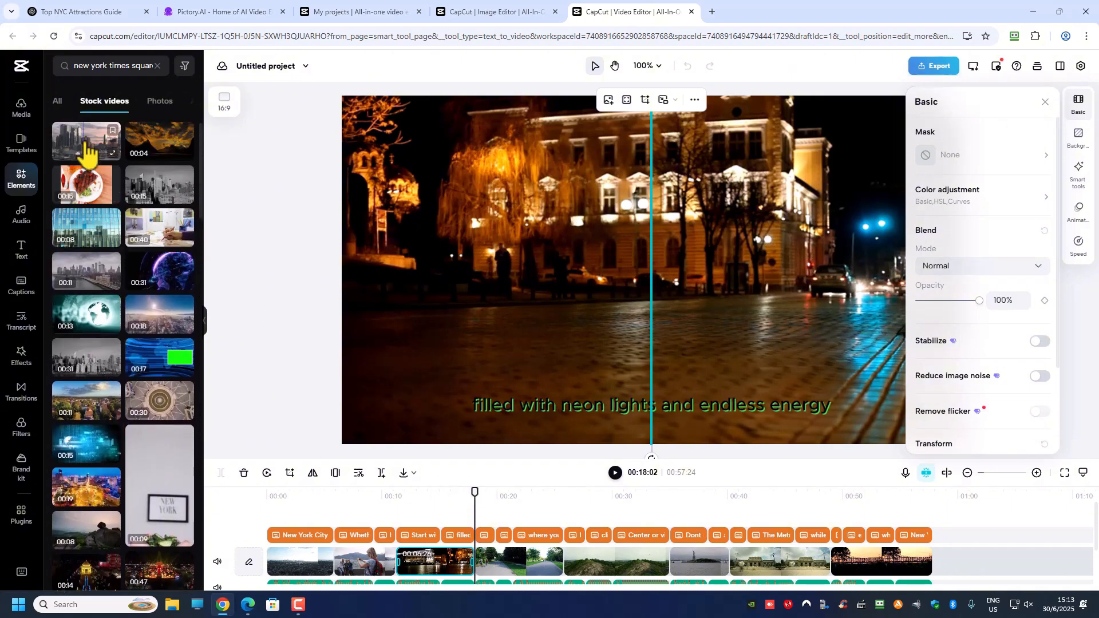
scroll(103, 355, down, 2)
scroll(102, 358, down, 1)
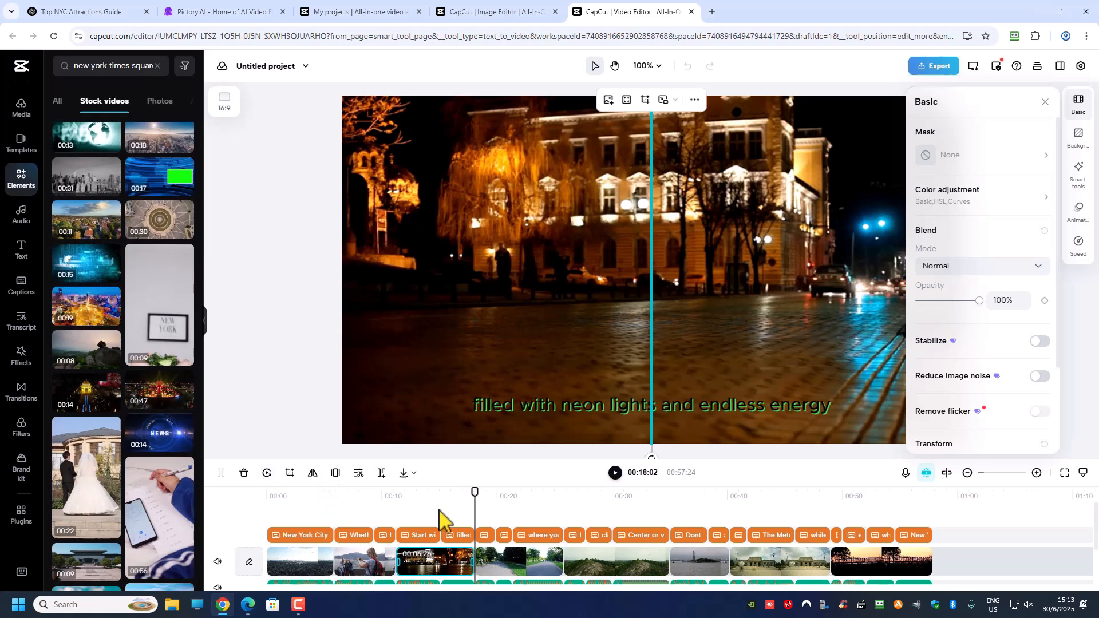
drag(411, 504, 395, 493)
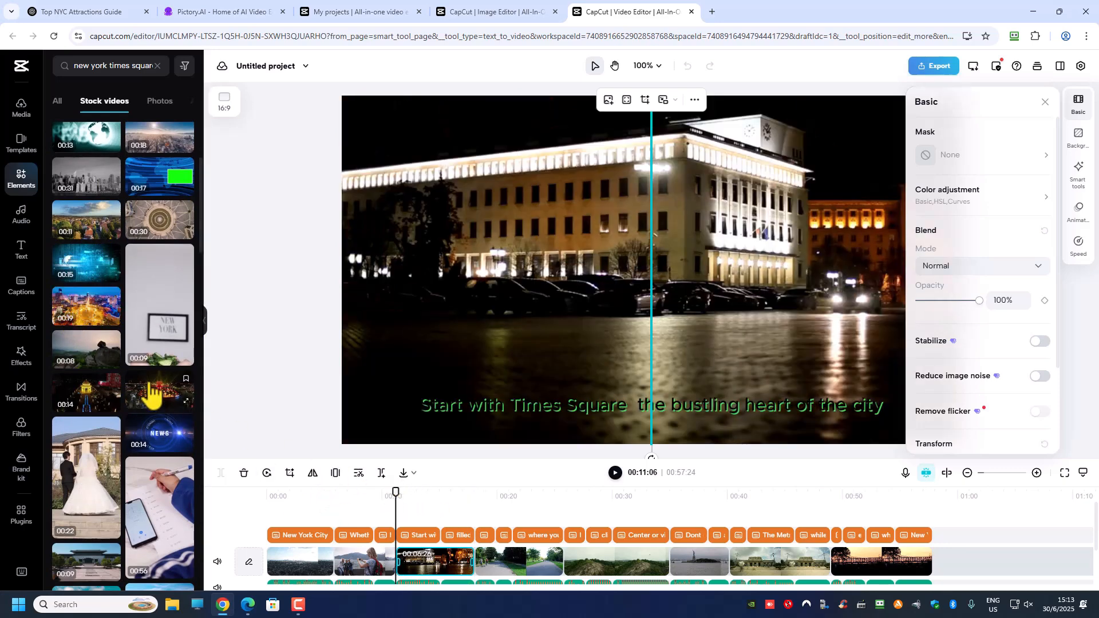
click(89, 321)
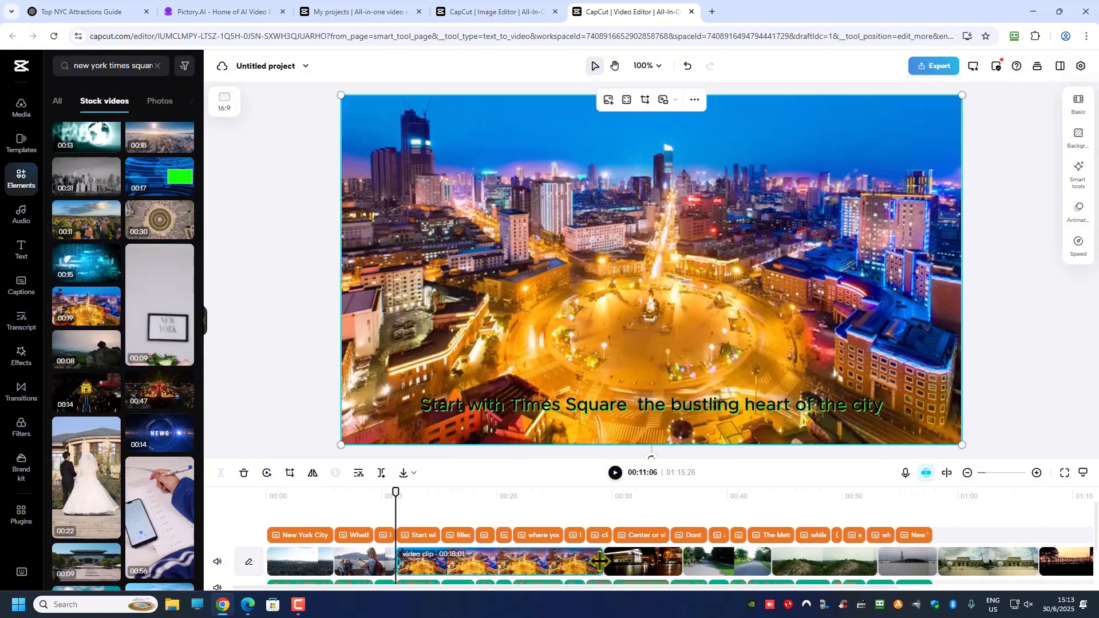
Shorten the inserted city square clip to 00:08:19 and delete the old night street clip that follows it
drag(599, 561, 496, 578)
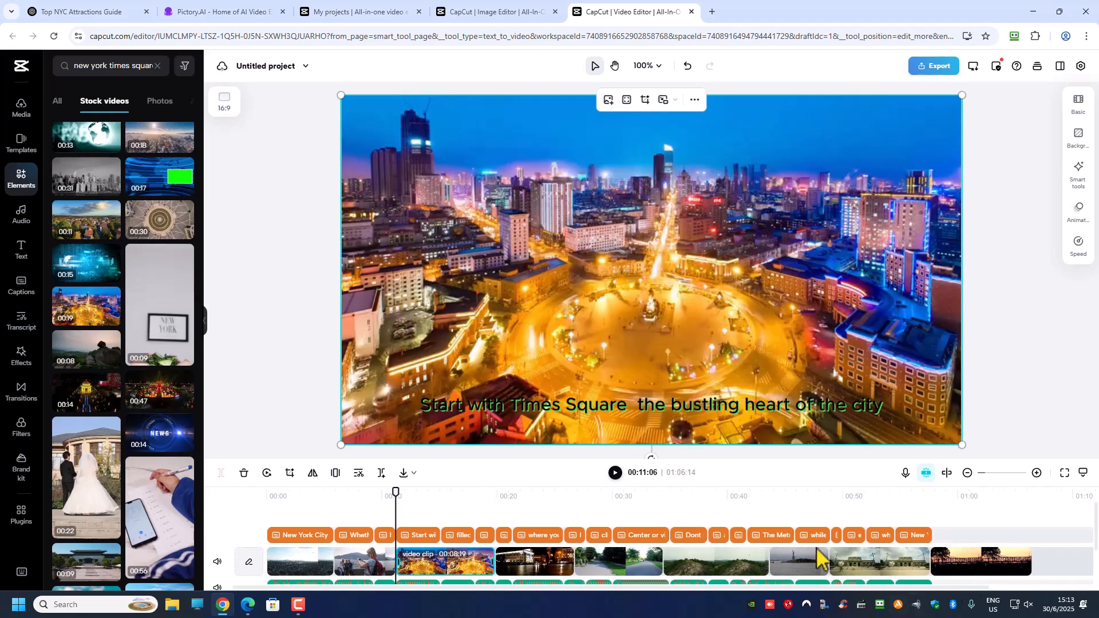
click(536, 570)
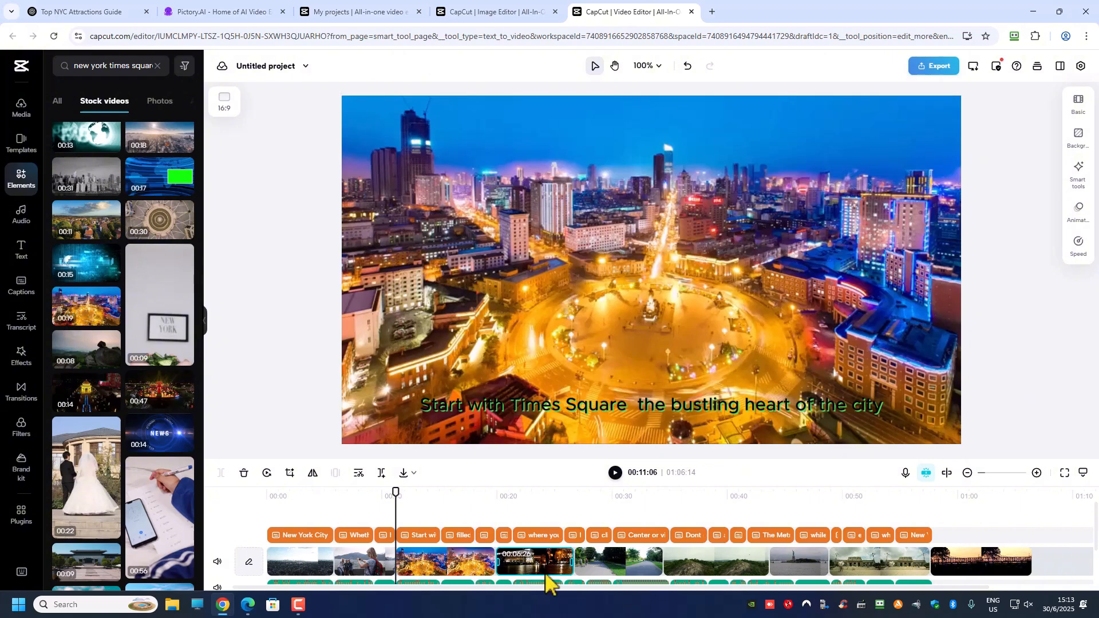
key(Delete)
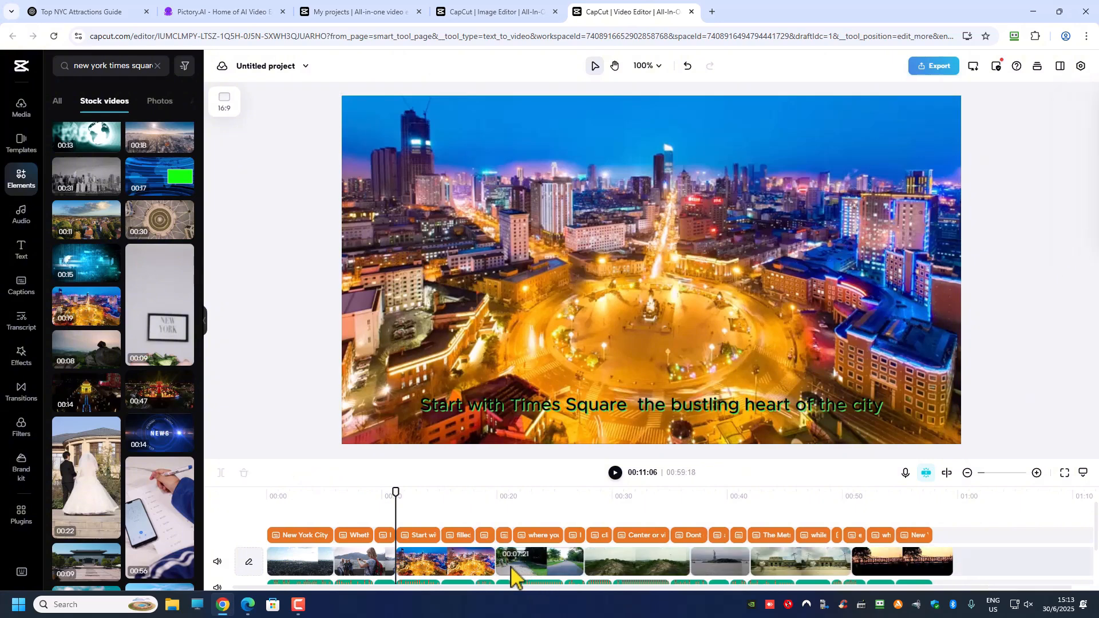
Trim the end of the city square clip to a duration of 00:06:26, trying its full 00:18:01 length along the way
click(478, 561)
mouse_move(493, 572)
mouse_down()
mouse_move(457, 574)
mouse_move(479, 575)
mouse_up()
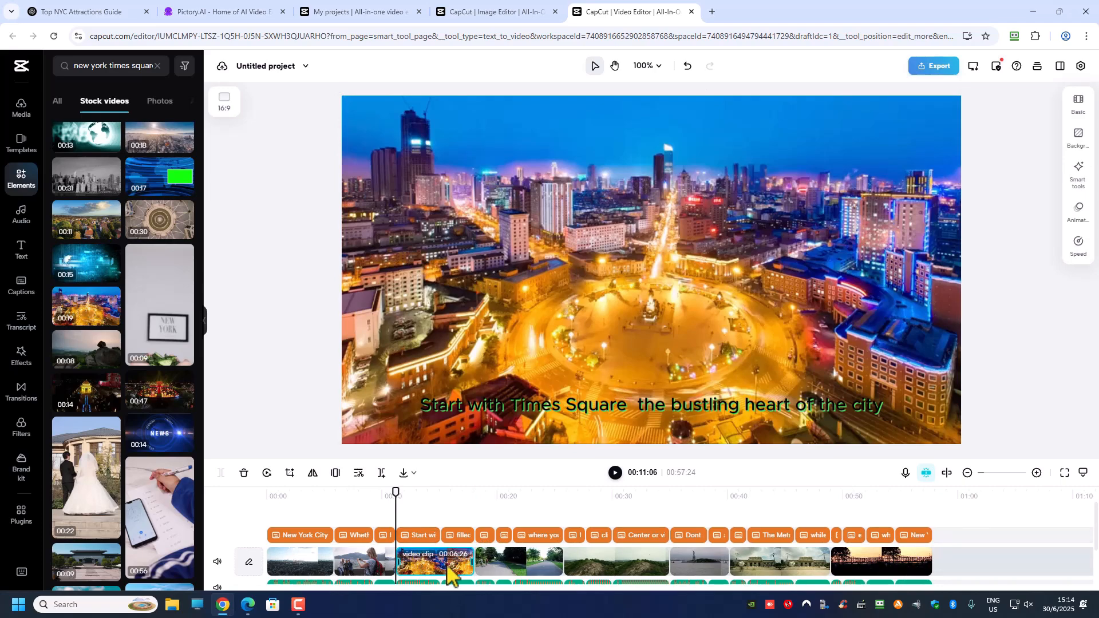
drag(473, 572, 613, 559)
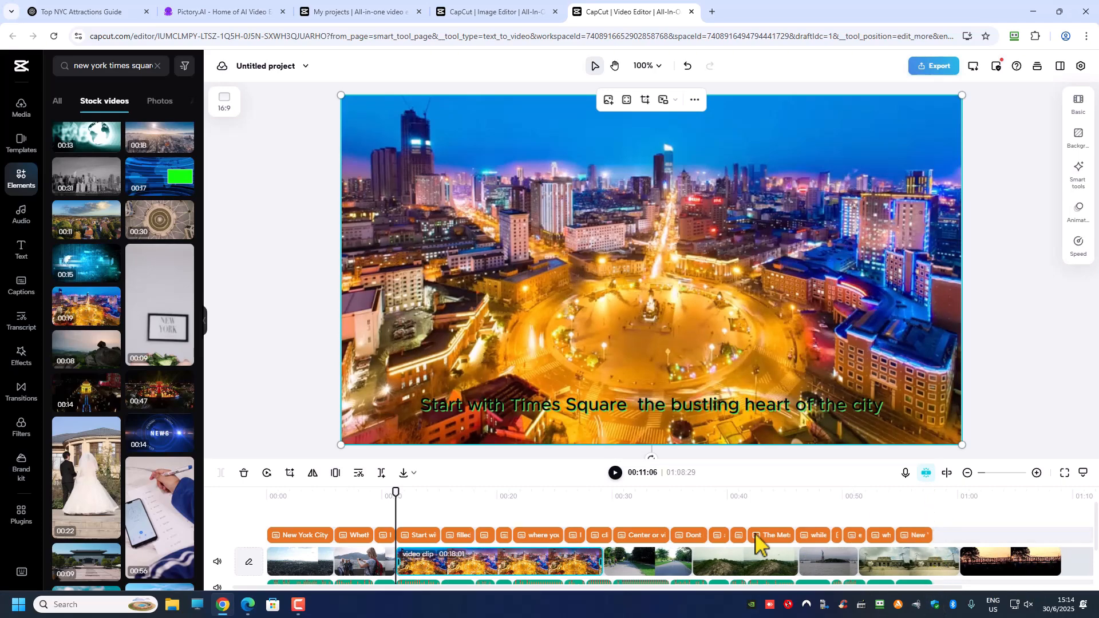
drag(601, 560, 487, 578)
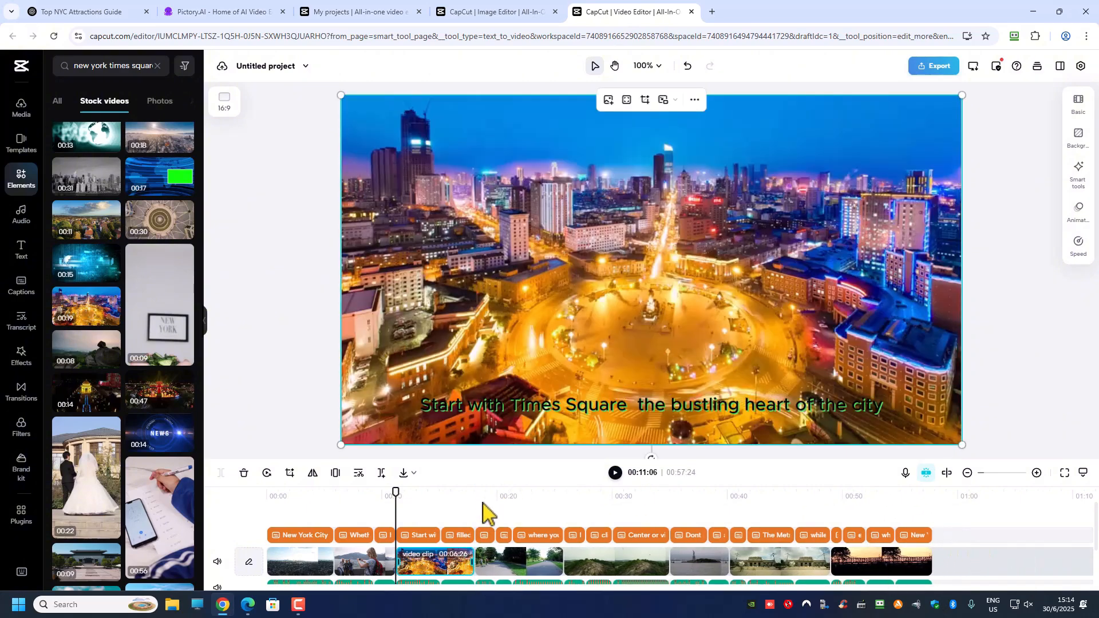
Scrub the timeline to 00:53:06 and compare the CapCut scenes with the Pictory storyboard, returning to the CapCut video editor
drag(507, 495, 880, 540)
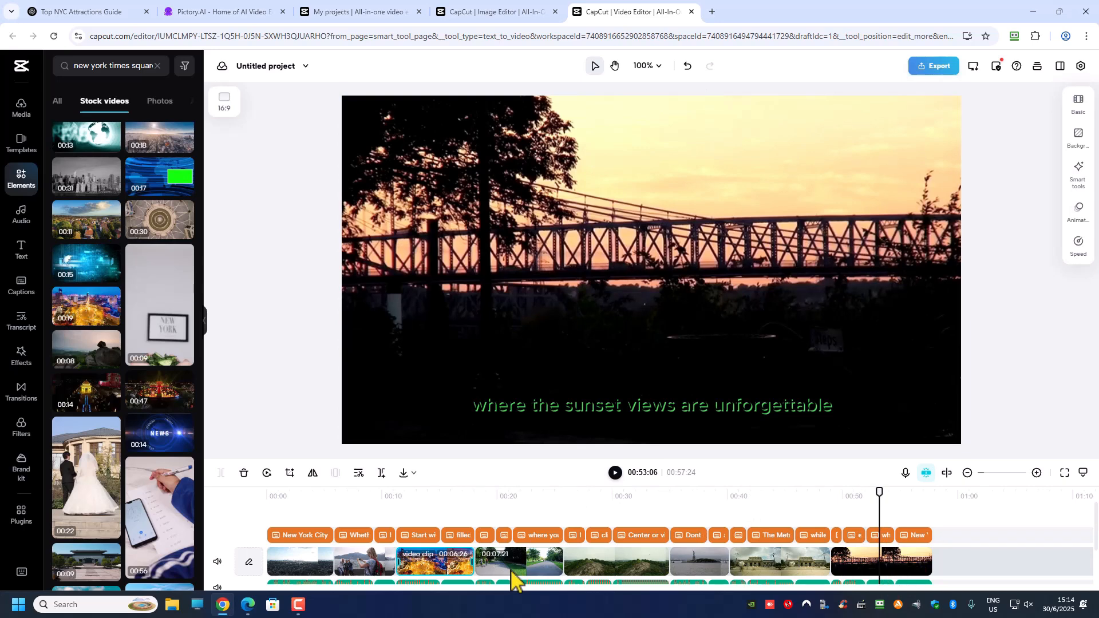
click(517, 567)
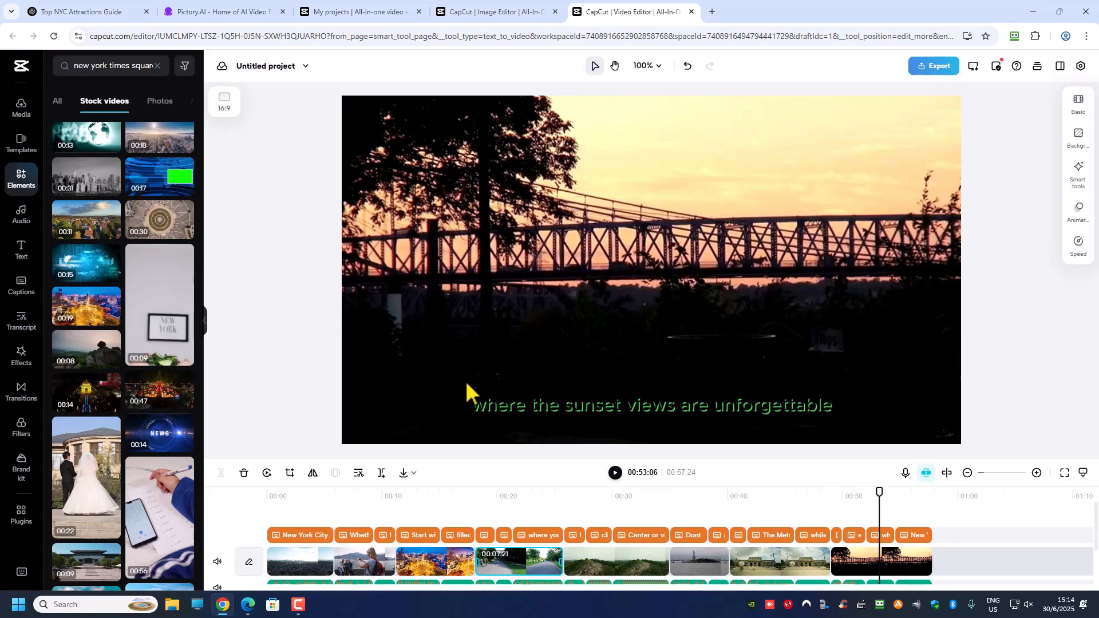
click(217, 12)
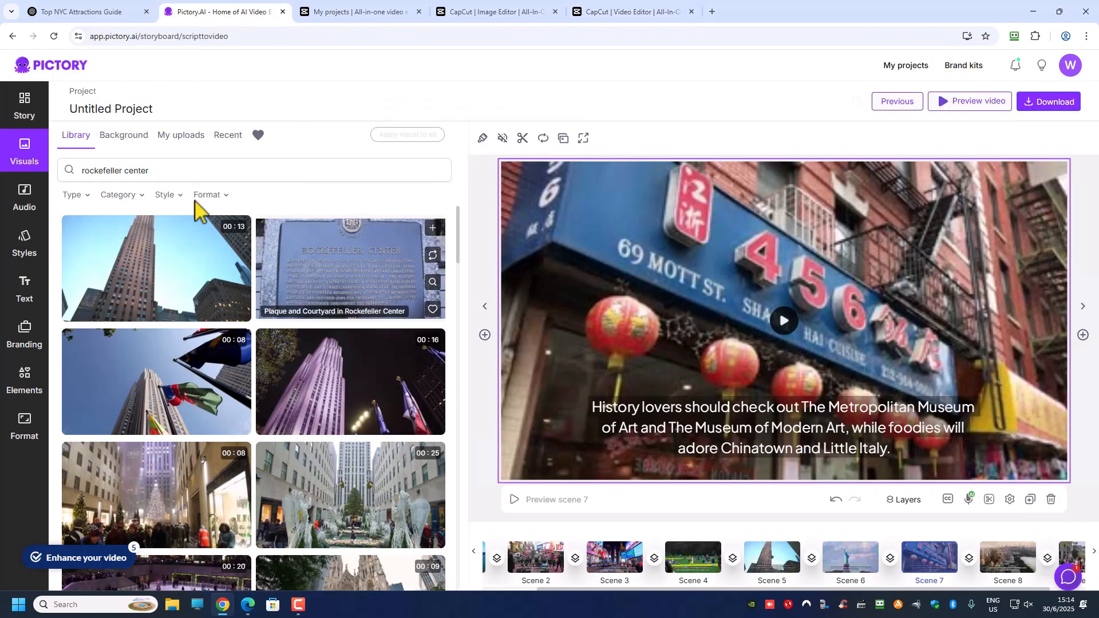
click(611, 14)
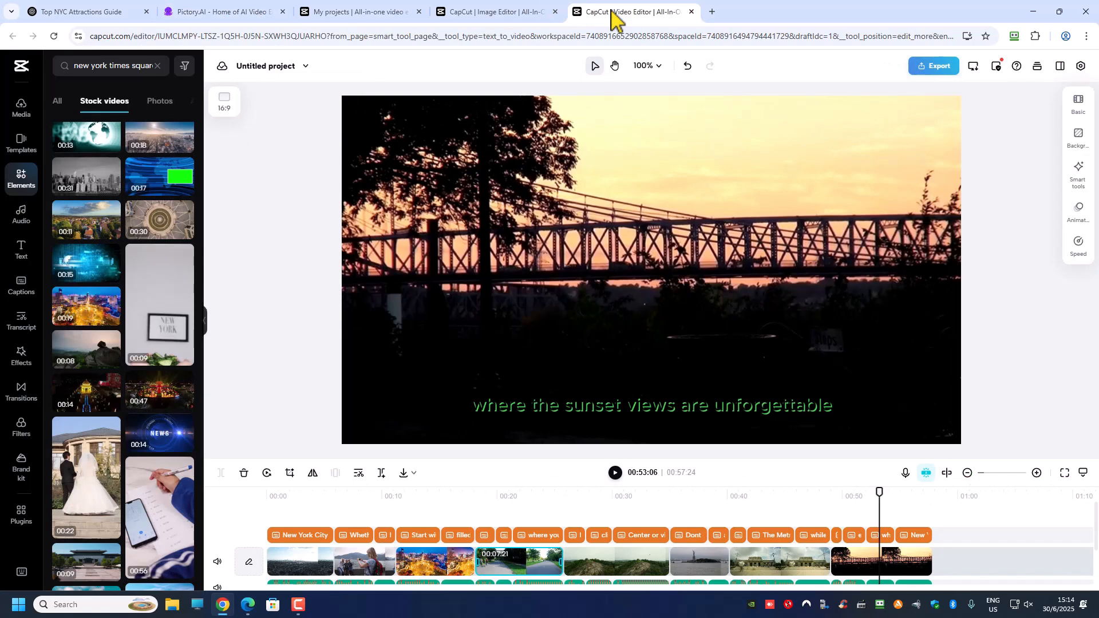